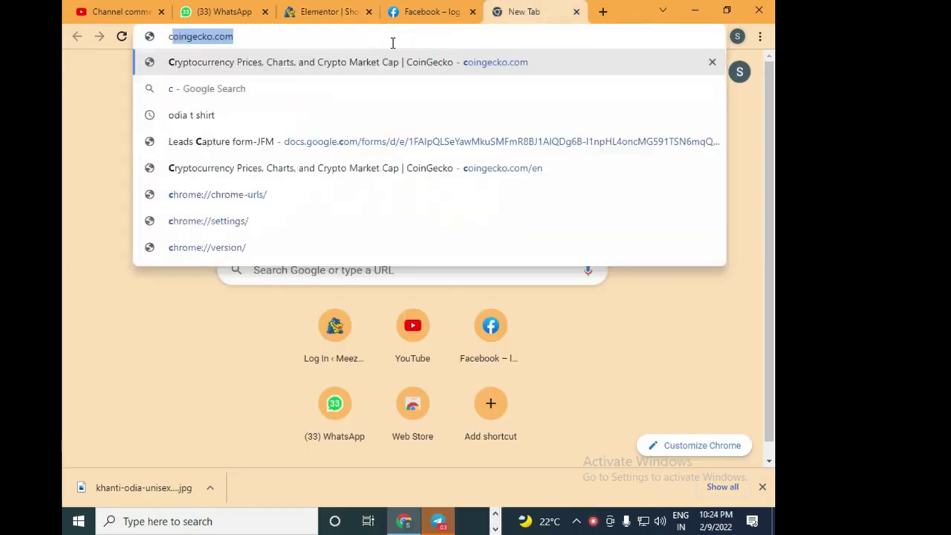
- Load the CoinPayments website by entering coinpayments in Chrome's address bar
type("oinpa")
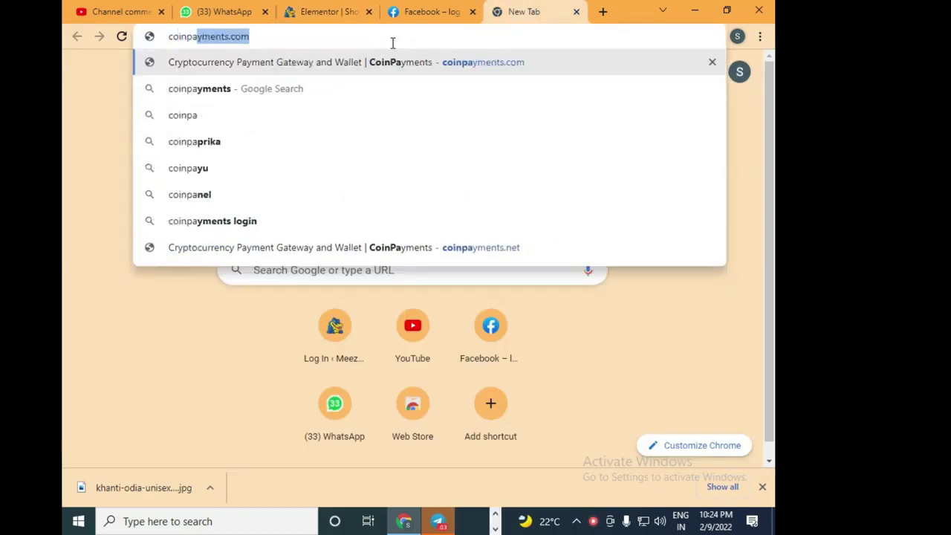
type("yments")
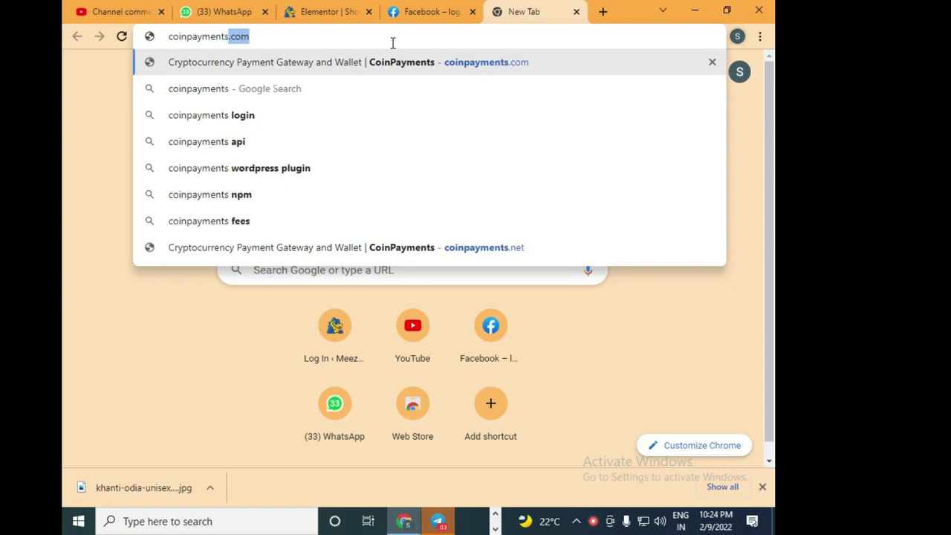
key("Return")
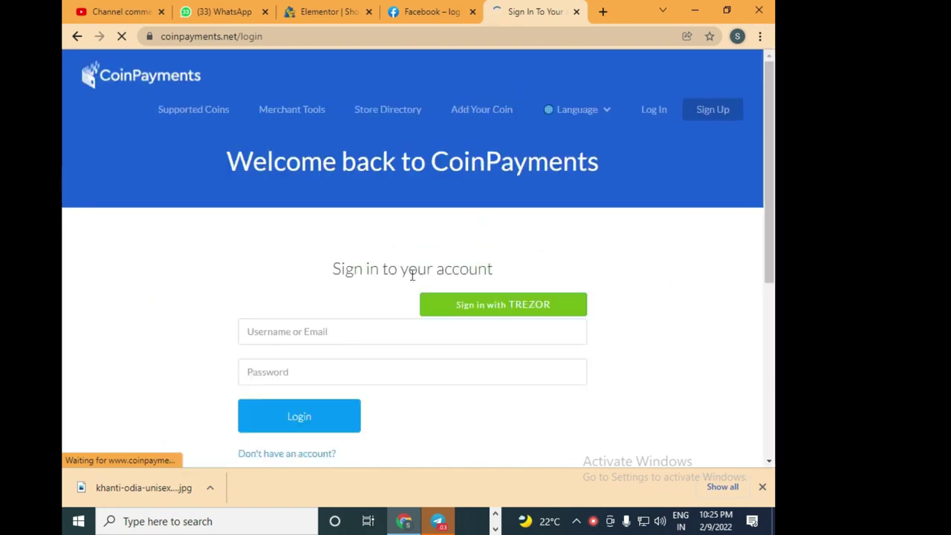
left_click(369, 331)
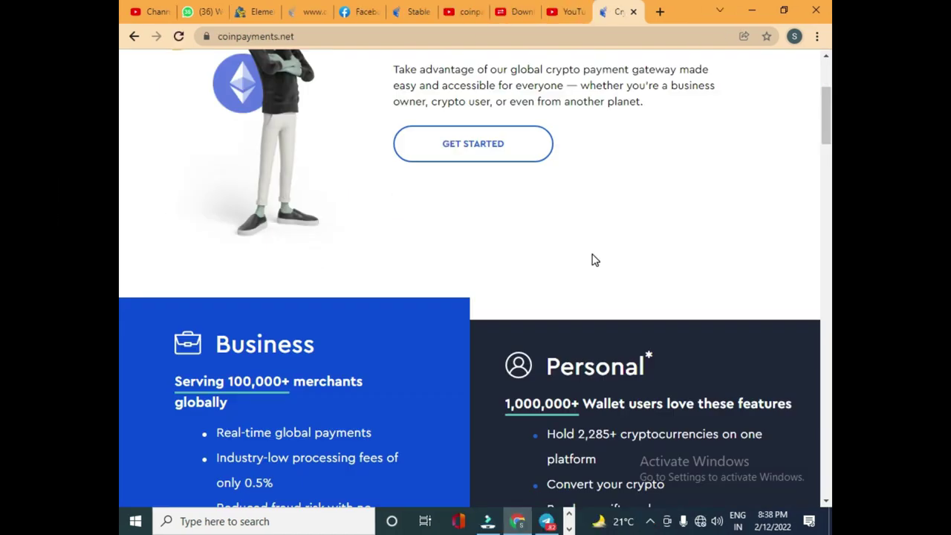
scroll(594, 260, "down", 4)
scroll(594, 259, "up", 1)
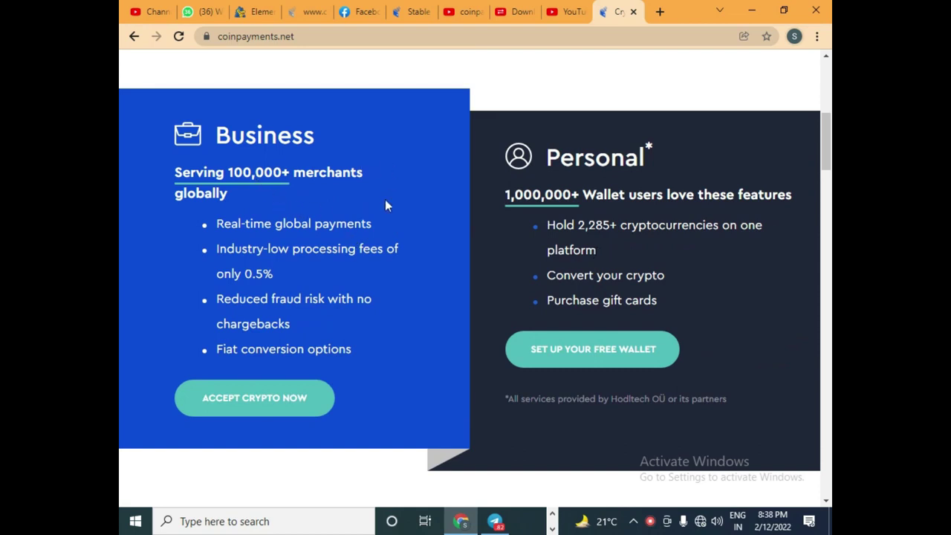
scroll(594, 215, "down", 1)
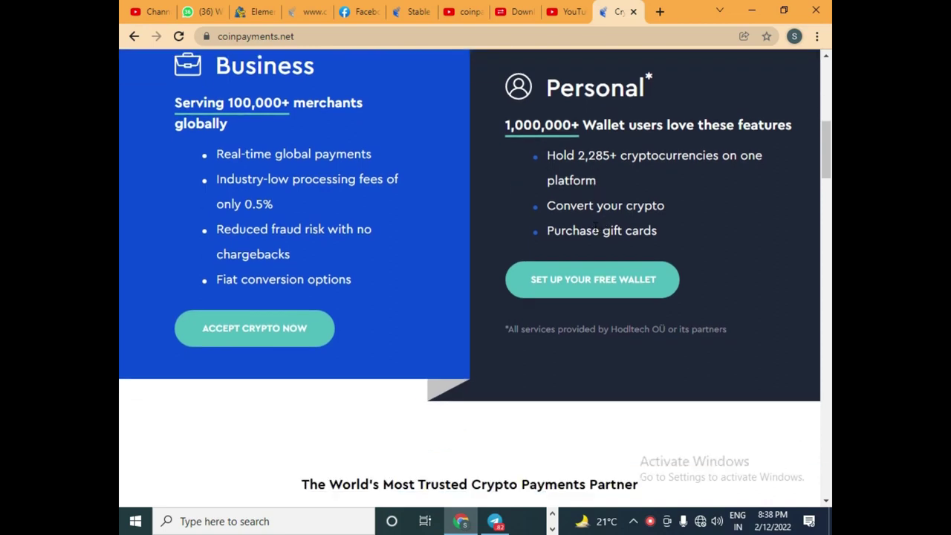
scroll(595, 231, "down", 2)
scroll(594, 231, "up", 1)
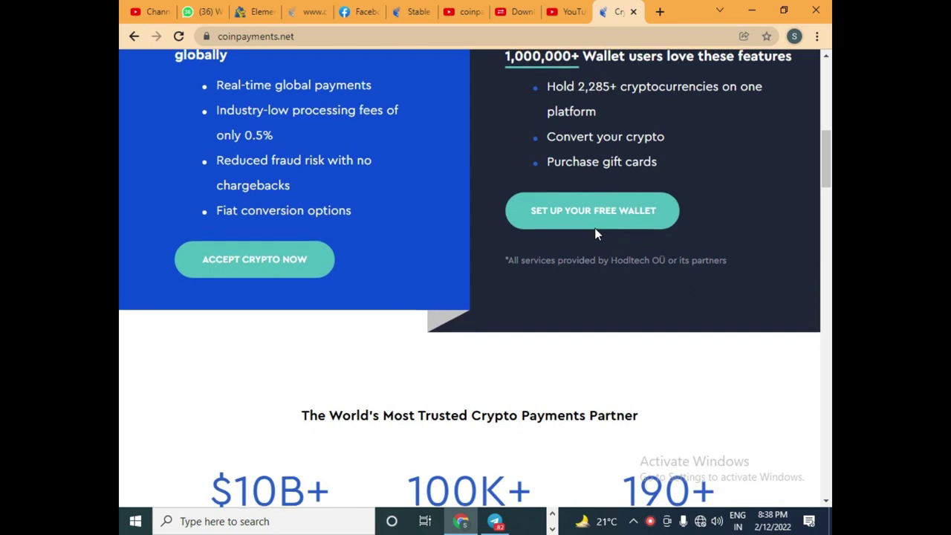
scroll(595, 233, "up", 1)
scroll(599, 238, "down", 6)
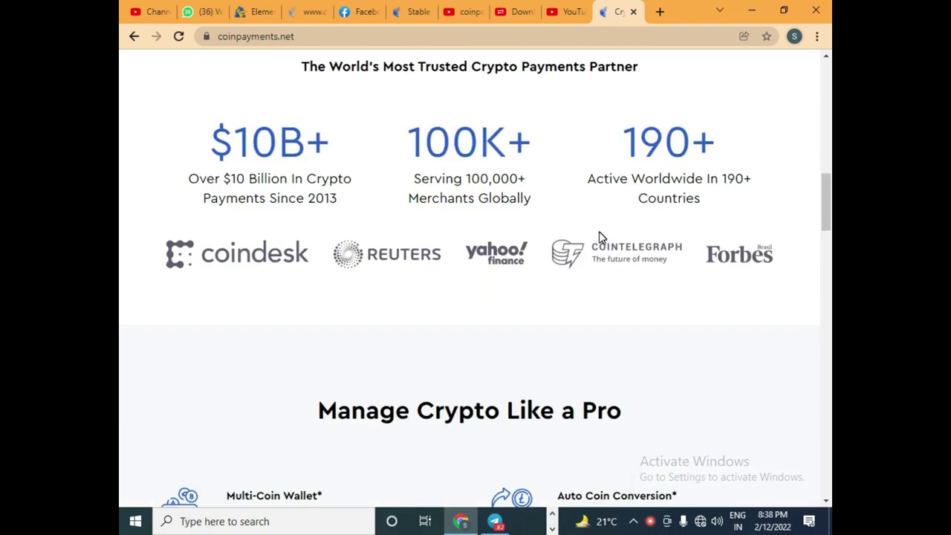
scroll(598, 231, "down", 9)
scroll(601, 230, "down", 4)
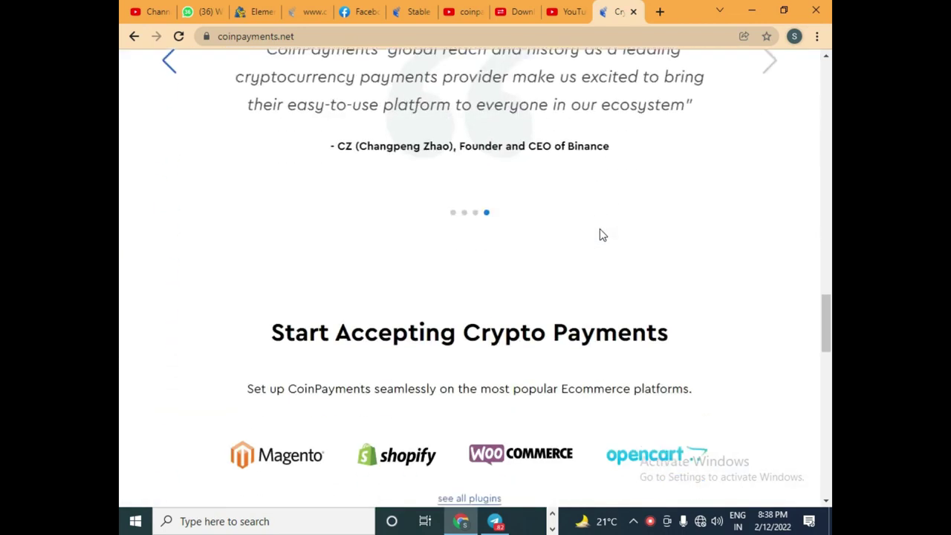
scroll(602, 235, "down", 4)
scroll(602, 235, "down", 4)
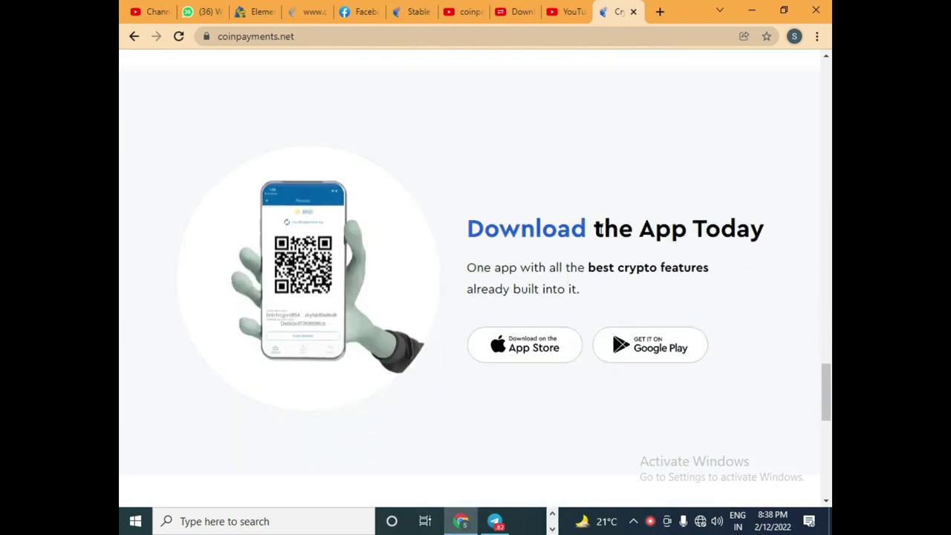
scroll(603, 235, "up", 3)
scroll(603, 234, "down", 9)
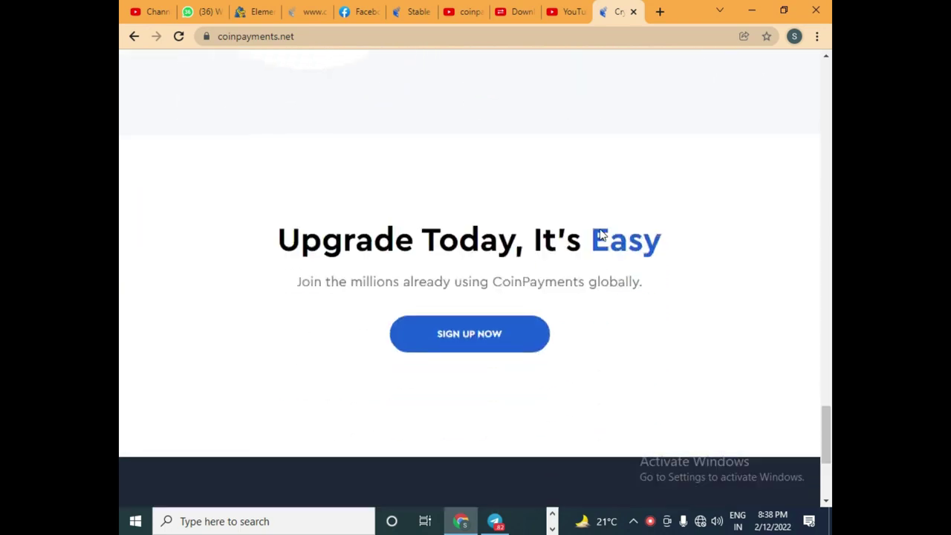
scroll(601, 229, "down", 2)
scroll(600, 227, "up", 8)
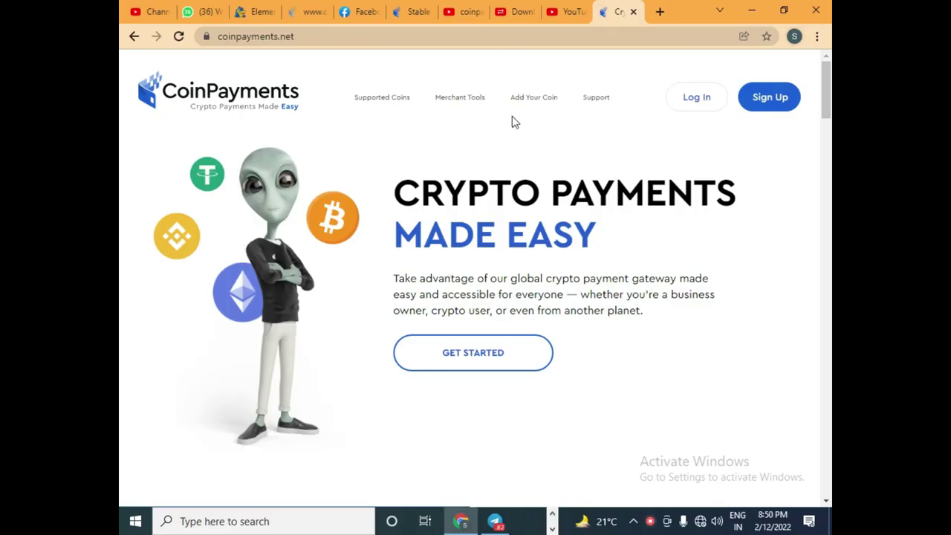
- Open Merchant Tools, then browse the Add Your Coin page
left_click(456, 99)
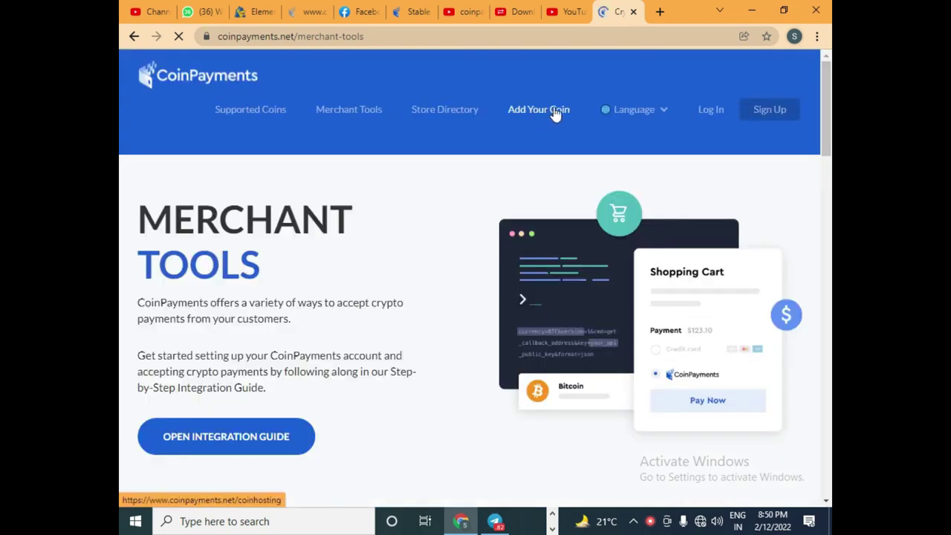
left_click(547, 130)
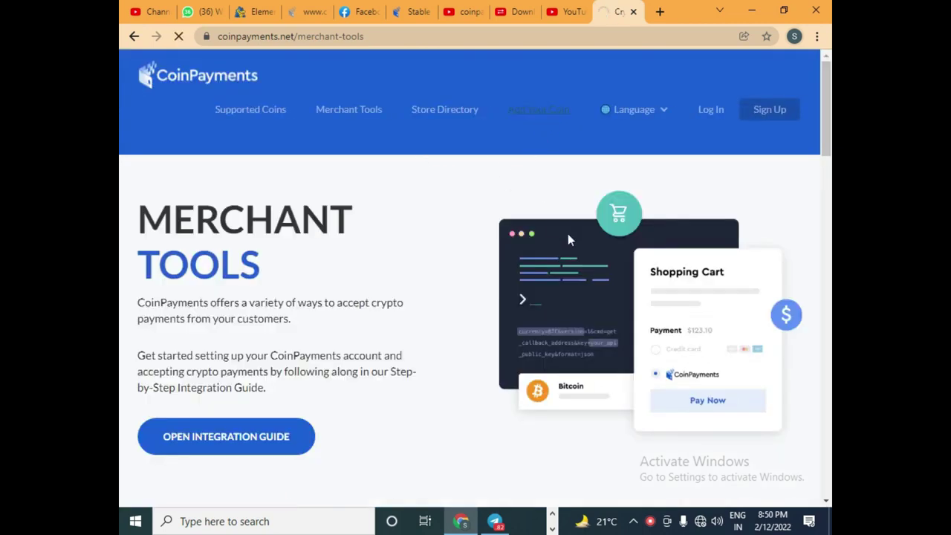
scroll(567, 233, "down", 1)
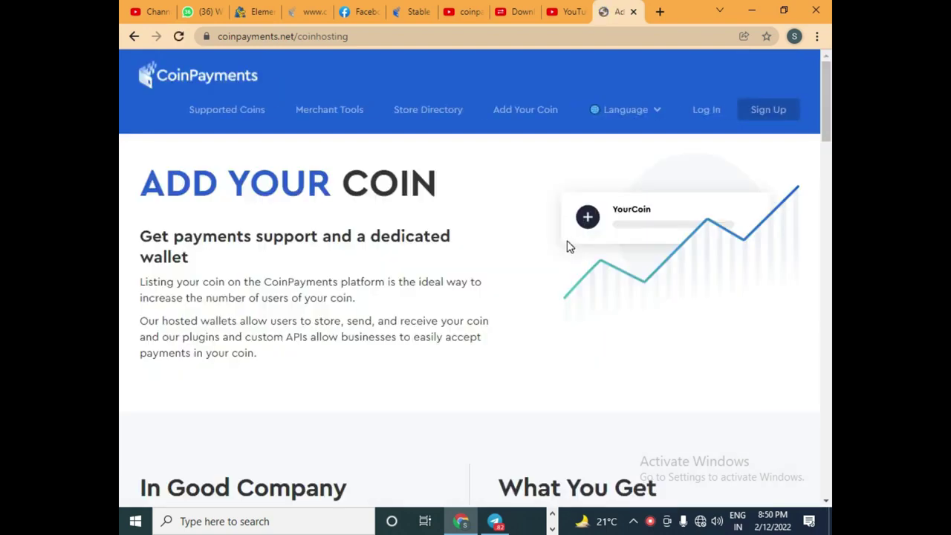
scroll(453, 253, "down", 1)
scroll(444, 256, "down", 5)
scroll(454, 215, "up", 6)
- Return to Merchant Tools and review its payment button, shopping cart and API cards
left_click(303, 110)
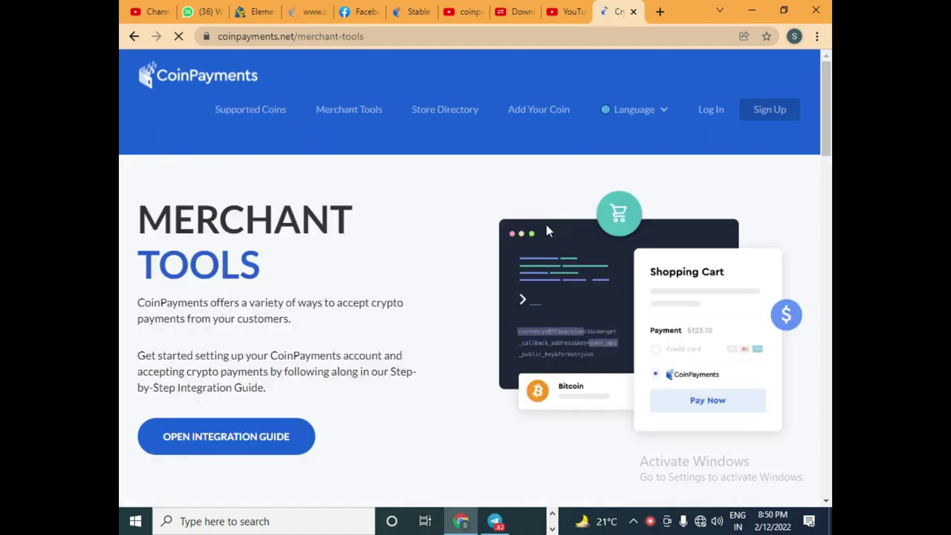
scroll(546, 230, "down", 4)
scroll(546, 237, "down", 3)
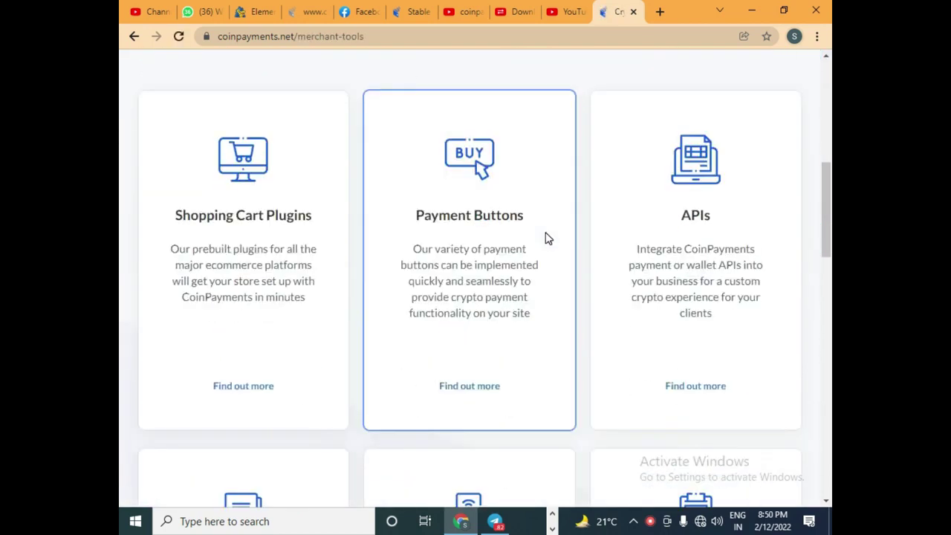
scroll(548, 238, "down", 6)
scroll(548, 237, "up", 11)
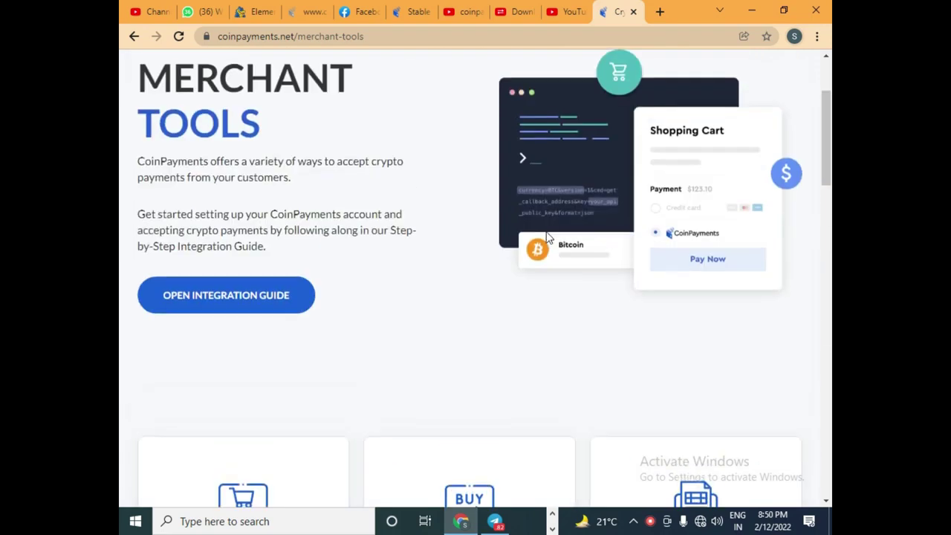
scroll(547, 237, "up", 2)
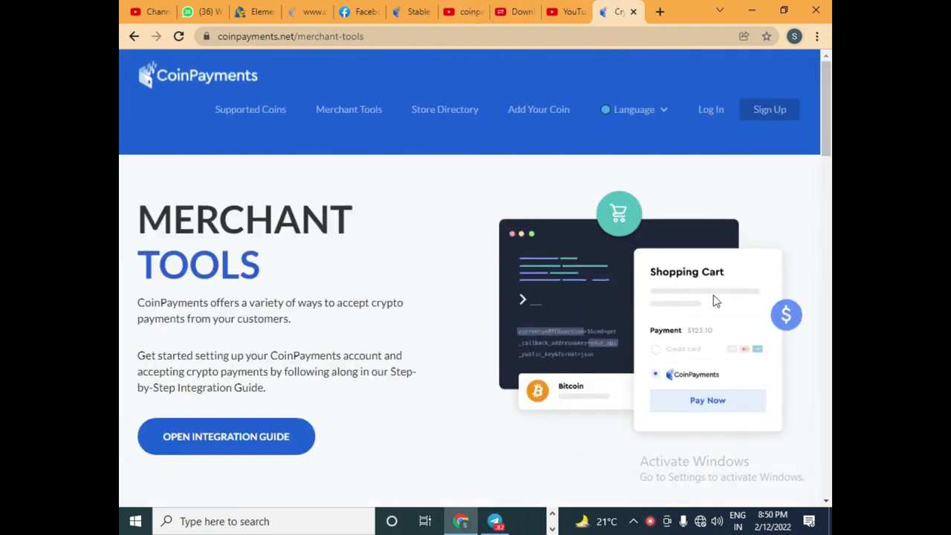
mouse_move(503, 524)
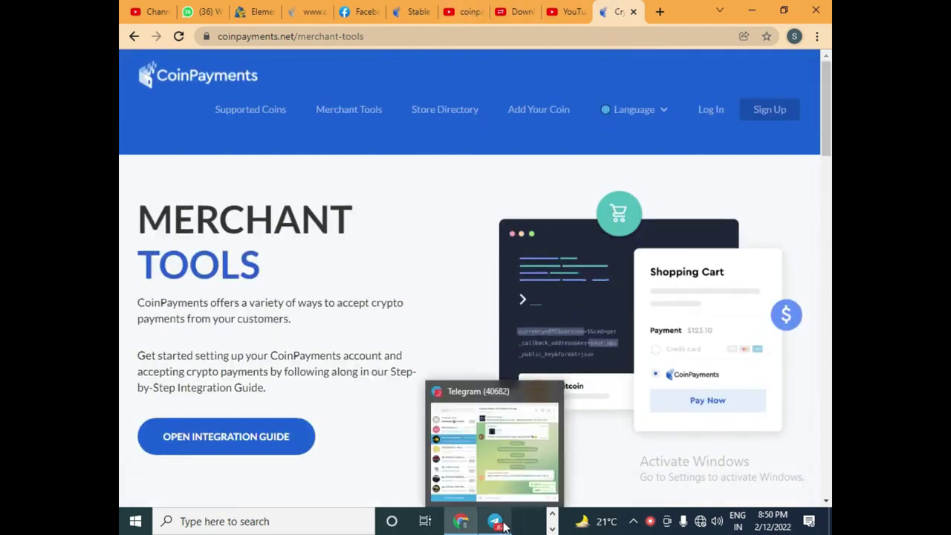
scroll(494, 287, "down", 1)
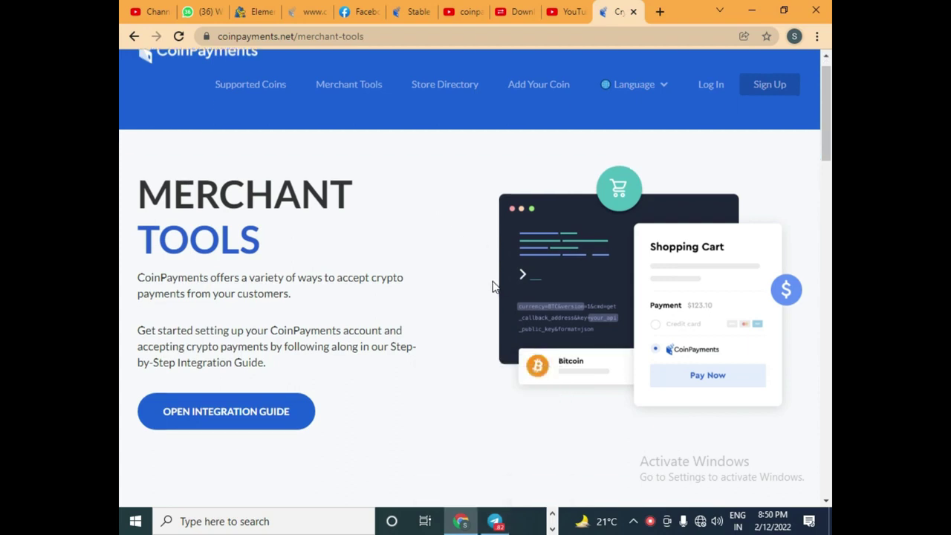
scroll(493, 287, "down", 15)
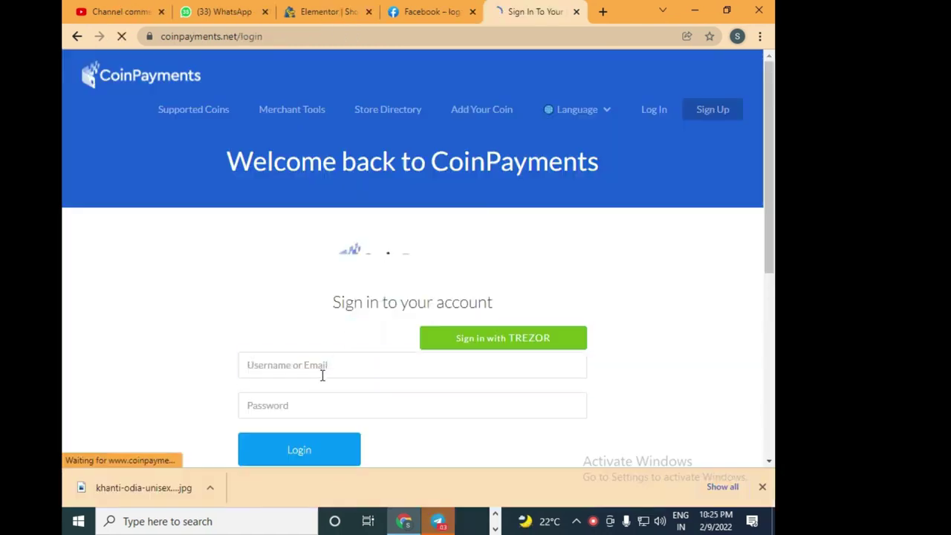
- Sign in by submitting the account e-mail address and password
left_click(320, 368)
scroll(322, 349, "down", 1)
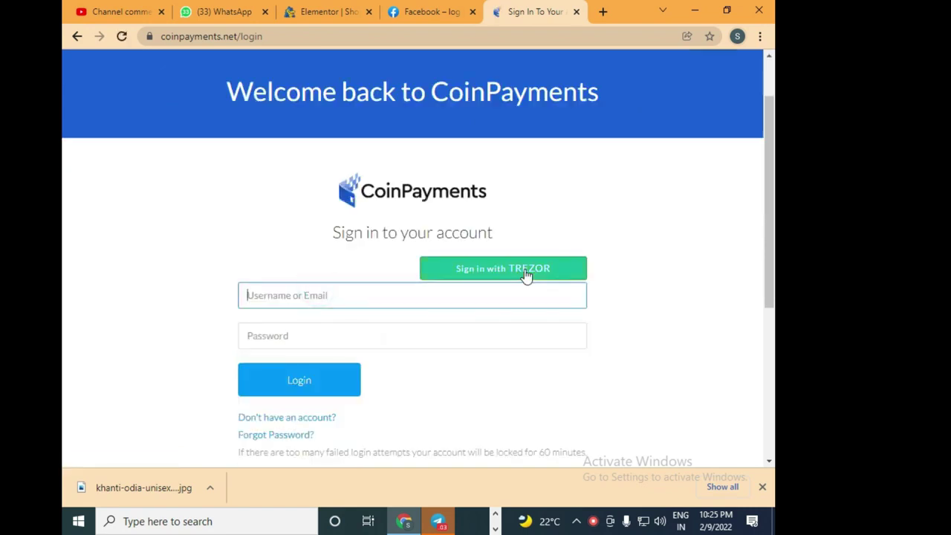
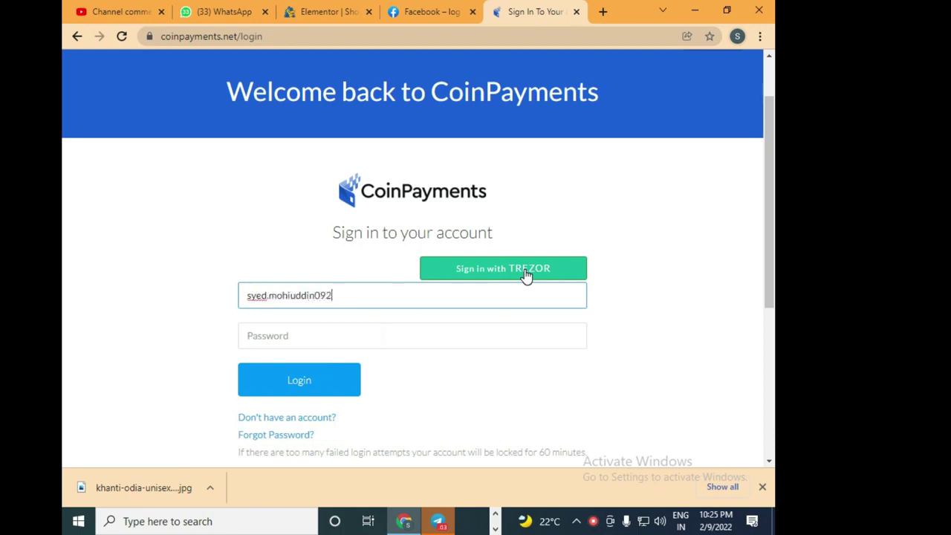
left_click(459, 340)
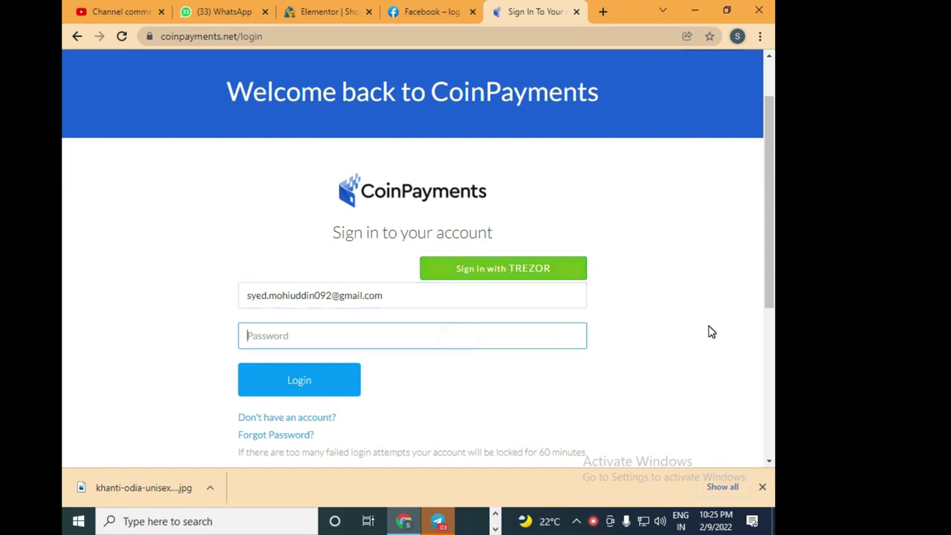
type("•••••••")
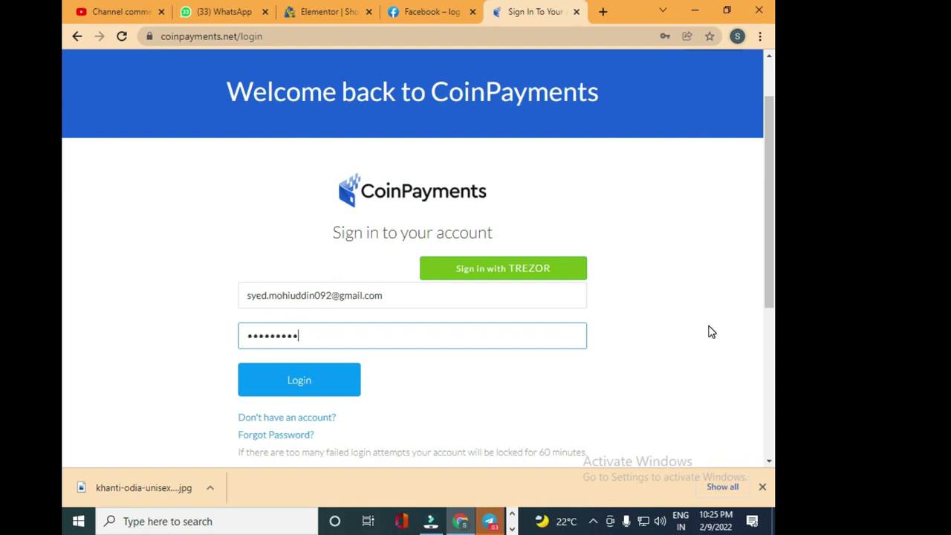
type("•")
key("Return")
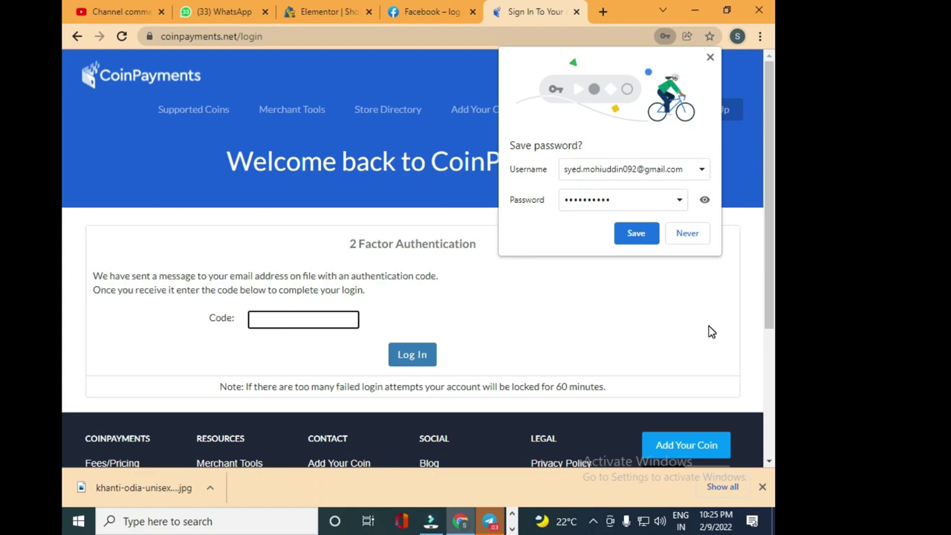
- Save the password in Chrome and log in with the emailed two-factor code
left_click(632, 238)
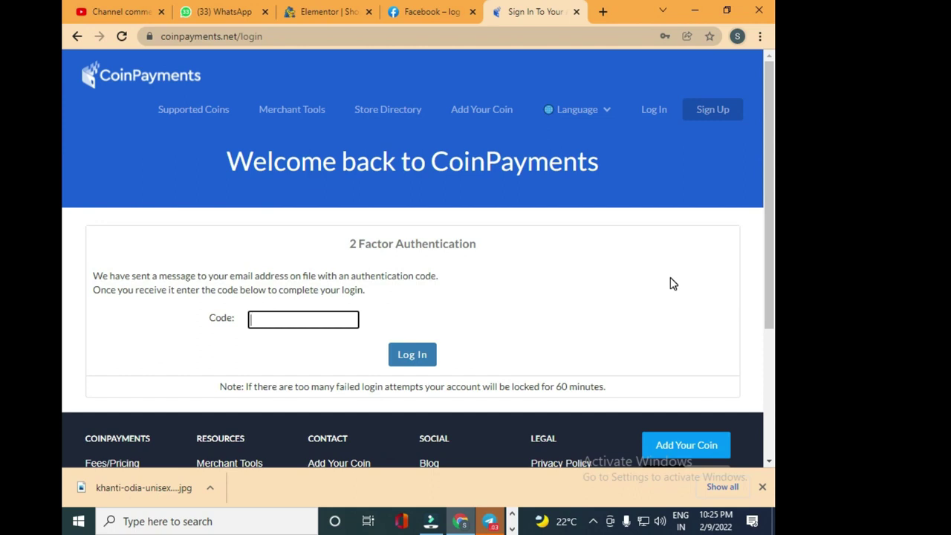
left_click(271, 317)
left_click(432, 359)
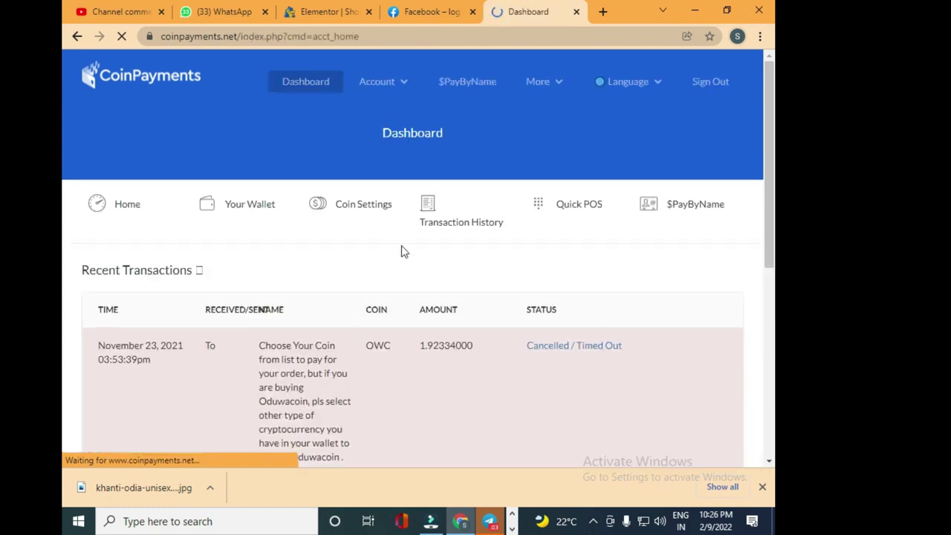
- Go to More > Merchant Tools, expand Payment Buttons and open Button Maker
left_click(556, 83)
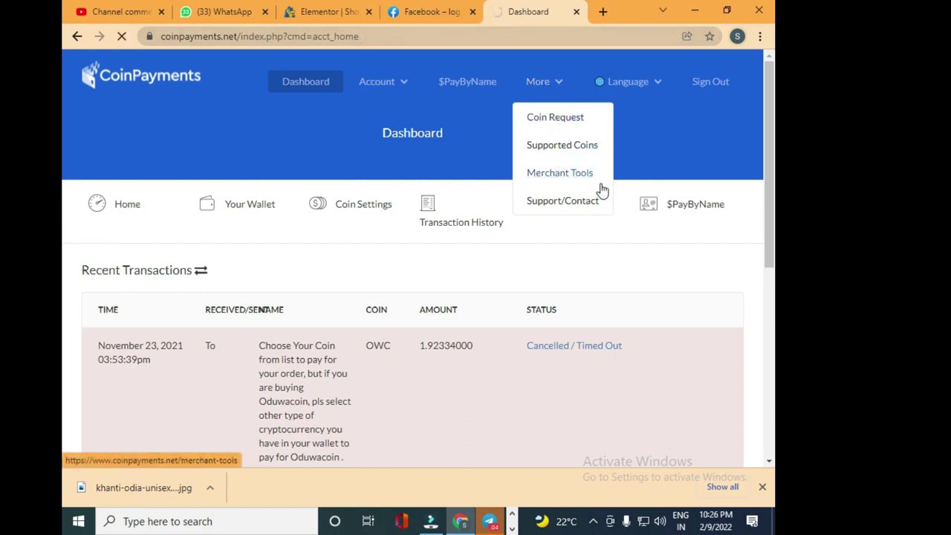
left_click(602, 187)
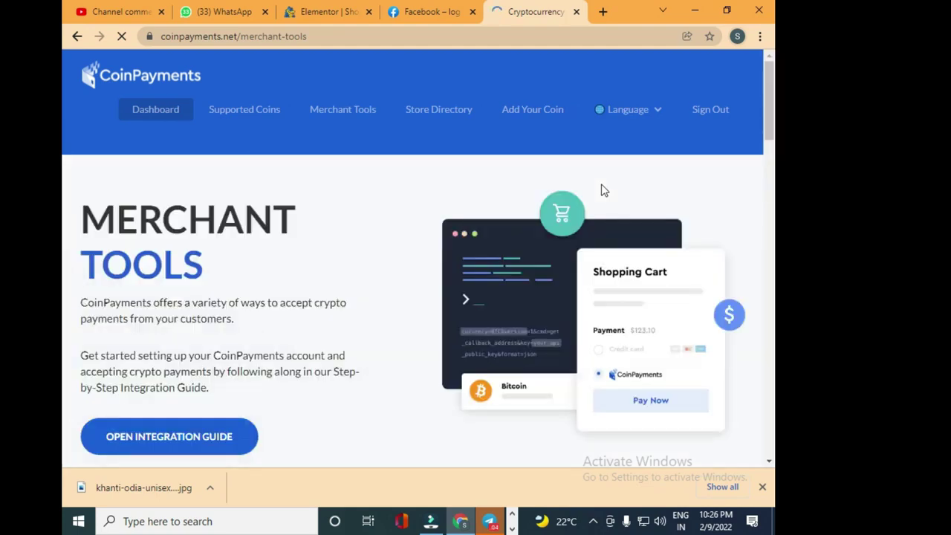
scroll(354, 265, "down", 7)
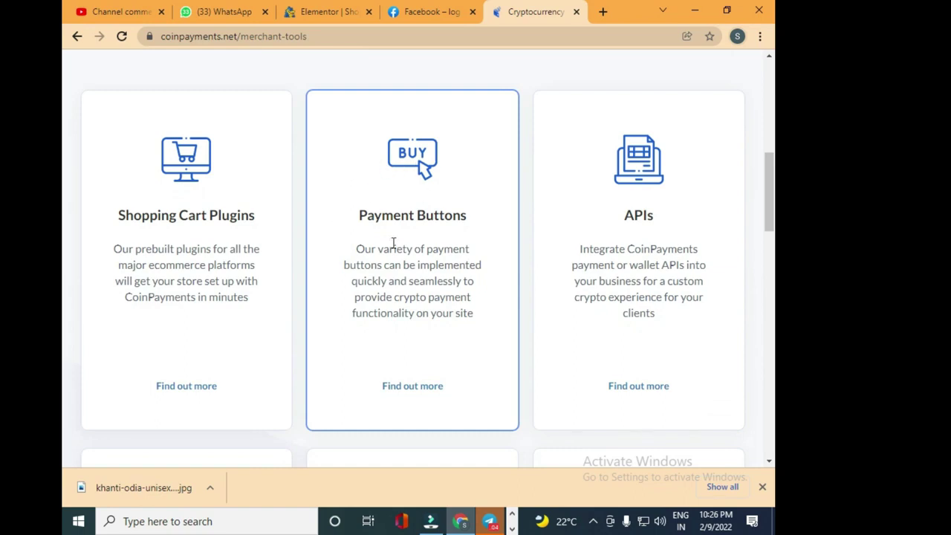
left_click_drag(357, 249, 401, 328)
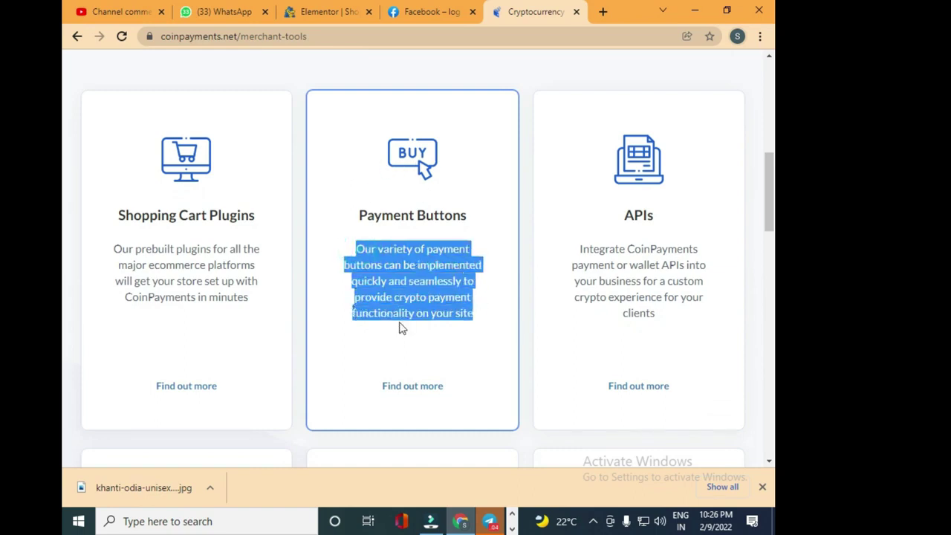
left_click(427, 390)
left_click(427, 388)
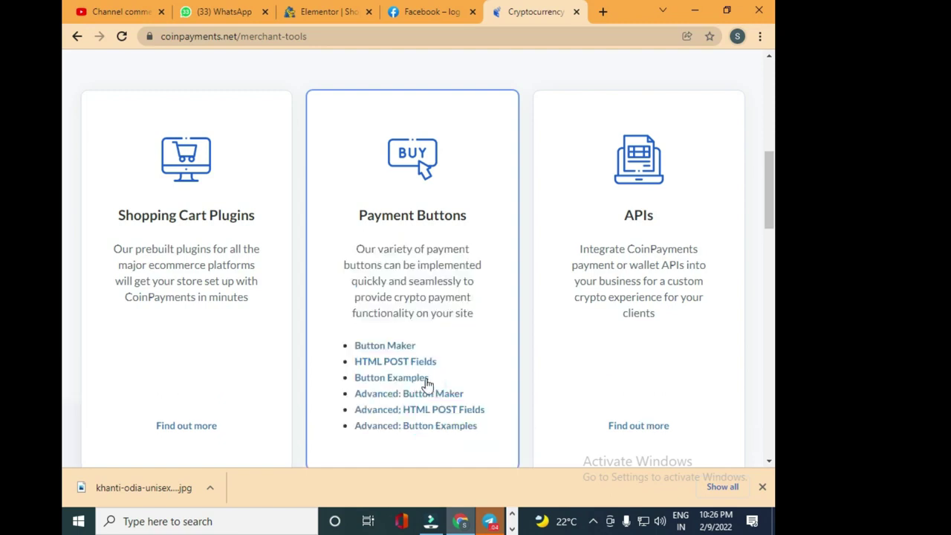
left_click(395, 346)
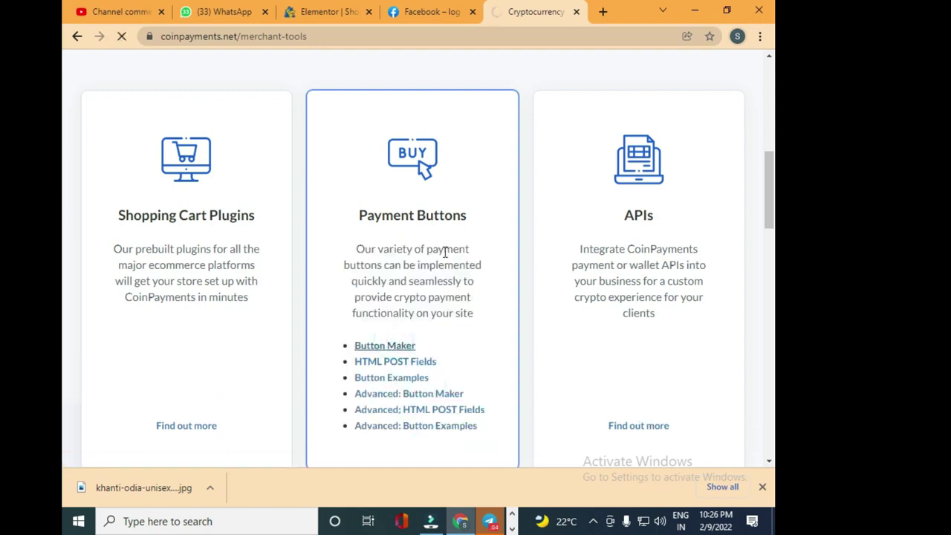
- Name the item 'T Shirt' and clear the default 10.00000000 item amount
scroll(408, 297, "down", 3)
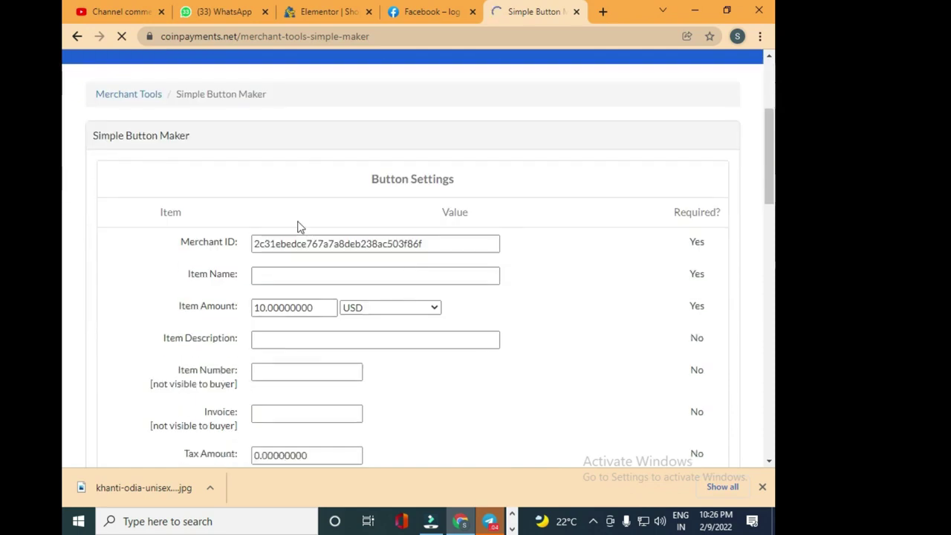
left_click(358, 245)
double_click(357, 245)
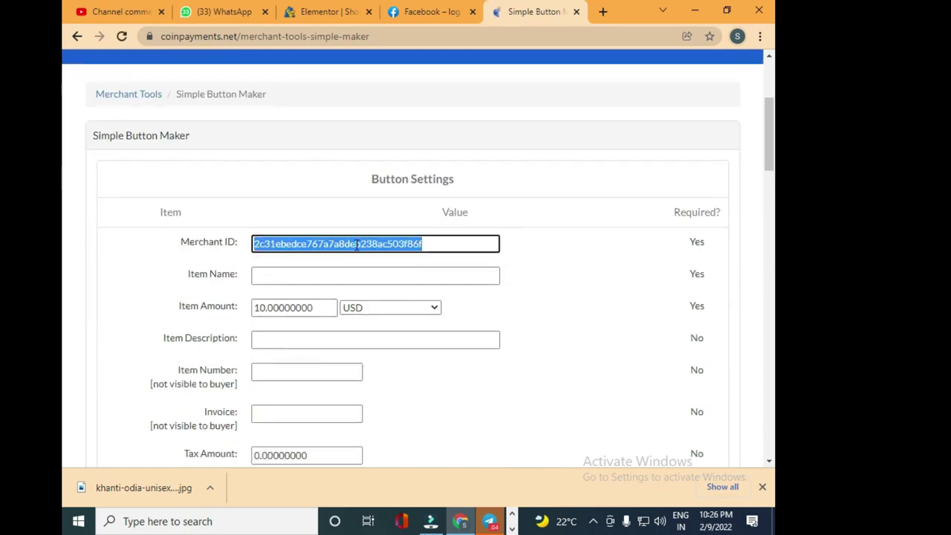
left_click(301, 278)
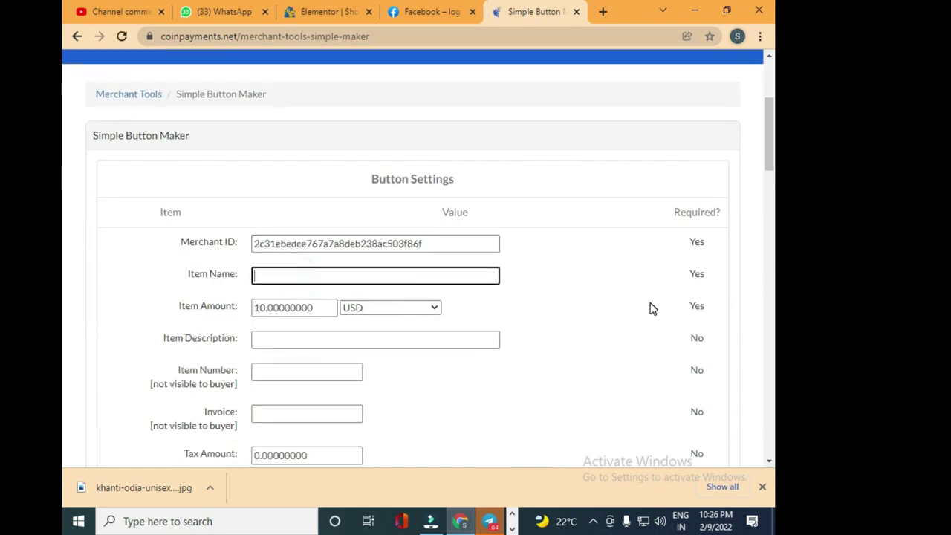
type("T Shirt")
left_click(320, 309)
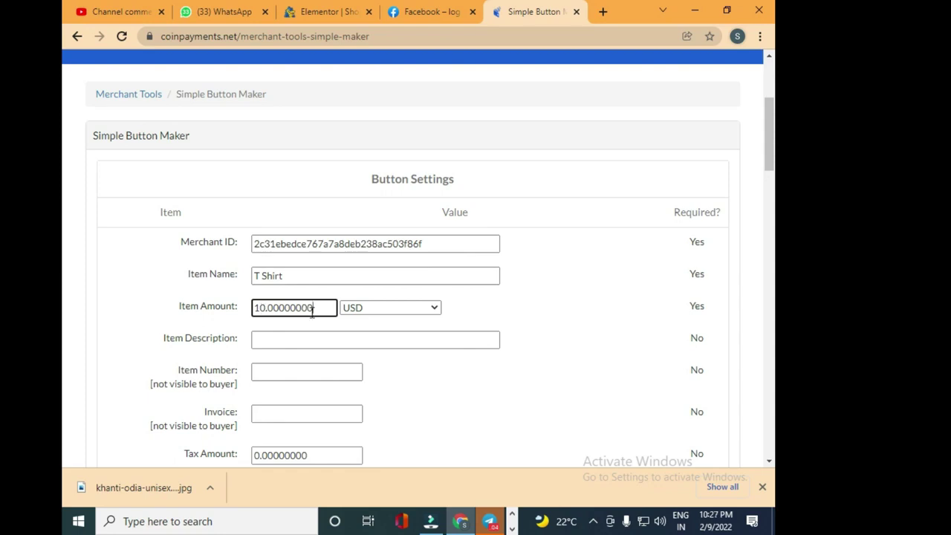
key("BackSpace")
key("BackSpace")
key("BackSpace")
key("BackSpace")
key("BackSpace")
key("BackSpace")
key("BackSpace")
key("BackSpace")
key("BackSpace")
- Set the price currency to OWC and begin entering the item description
left_click(435, 308)
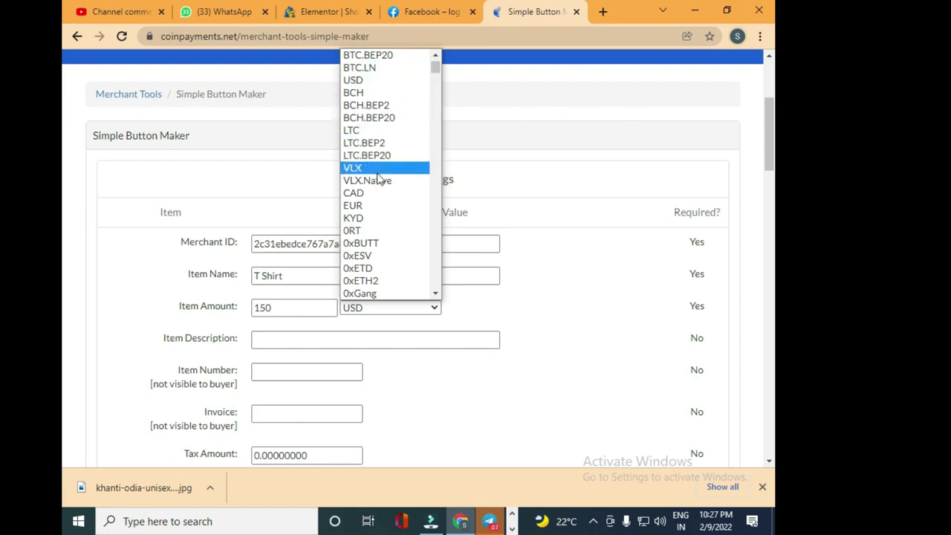
key("o")
key("w")
key("c")
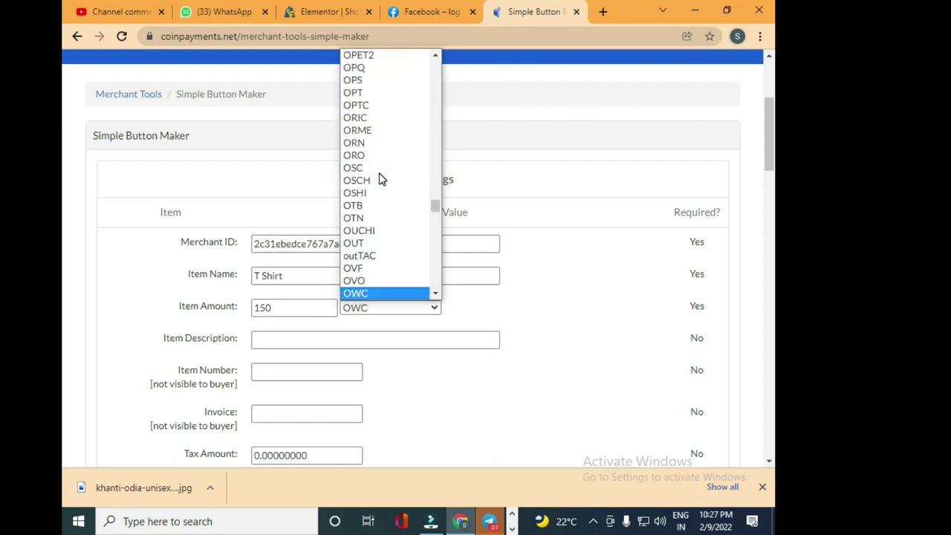
key("Return")
left_click(301, 338)
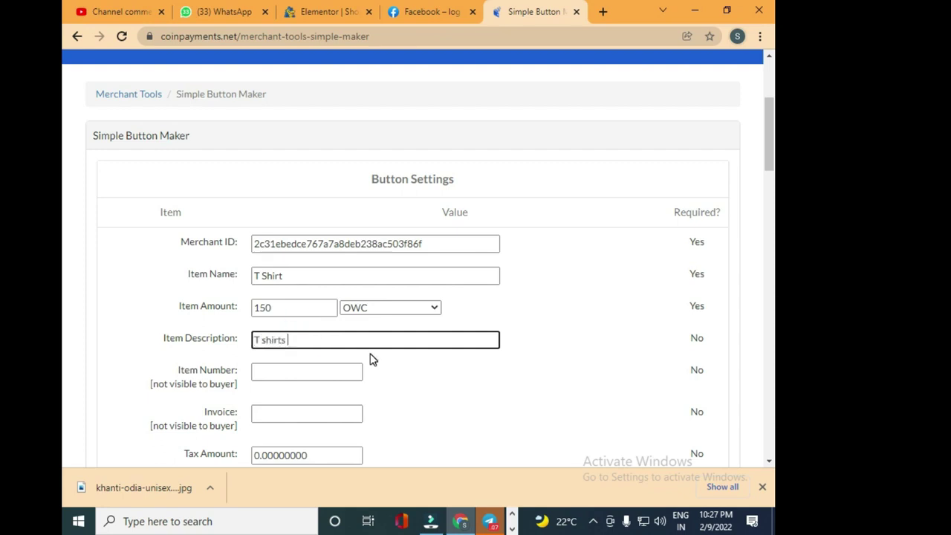
type("T shirts Co")
key("BackSpace")
key("BackSpace")
key("BackSpace")
key("BackSpace")
key("BackSpace")
key("BackSpace")
key("BackSpace")
key("BackSpace")
scroll(316, 387, "down", 2)
left_click(299, 410)
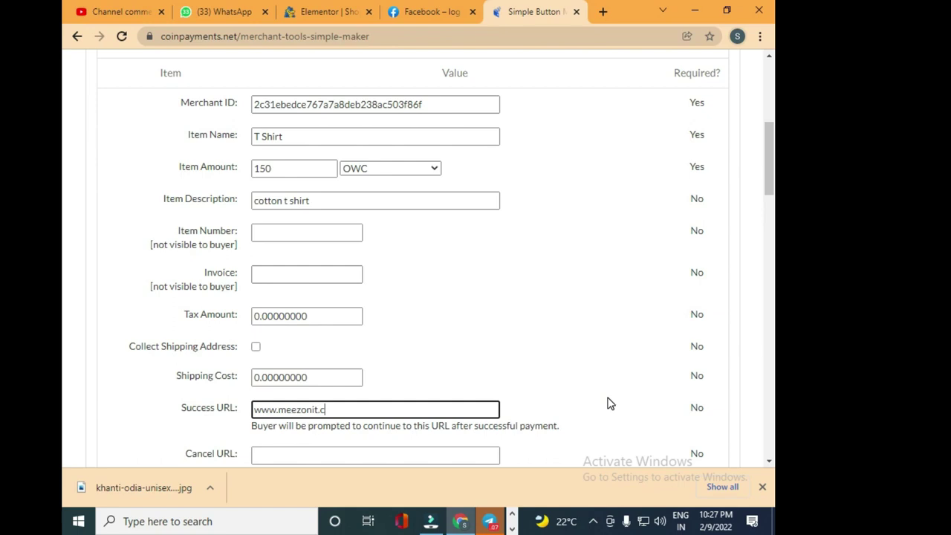
key("BackSpace")
key("BackSpace")
key("BackSpace")
key("BackSpace")
key("BackSpace")
key("BackSpace")
key("BackSpace")
key("BackSpace")
key("BackSpace")
key("BackSpace")
key("BackSpace")
key("BackSpace")
key("BackSpace")
key("BackSpace")
key("BackSpace")
key("BackSpace")
key("BackSpace")
key("BackSpace")
key("BackSpace")
key("BackSpace")
key("BackSpace")
key("BackSpace")
- Pick the large blue 'Multiple Cryptocurrencies Accepted Via CoinPayments' option as the button image
scroll(408, 357, "down", 2)
scroll(386, 318, "down", 2)
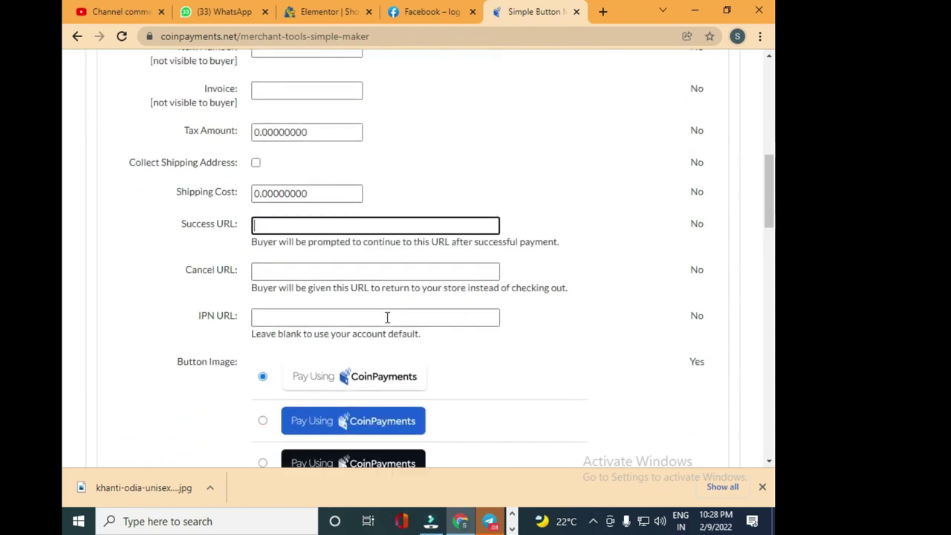
scroll(301, 271, "down", 3)
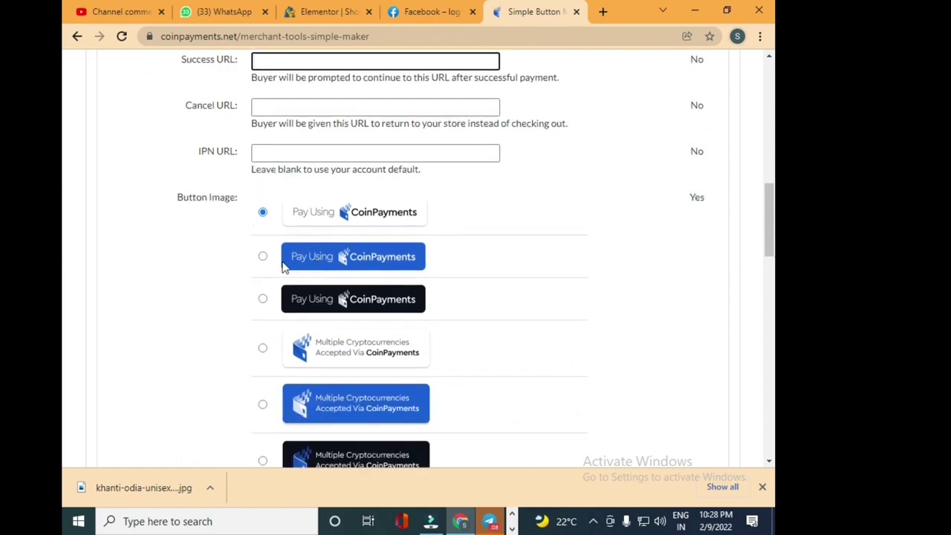
scroll(295, 282, "down", 3)
scroll(296, 289, "down", 2)
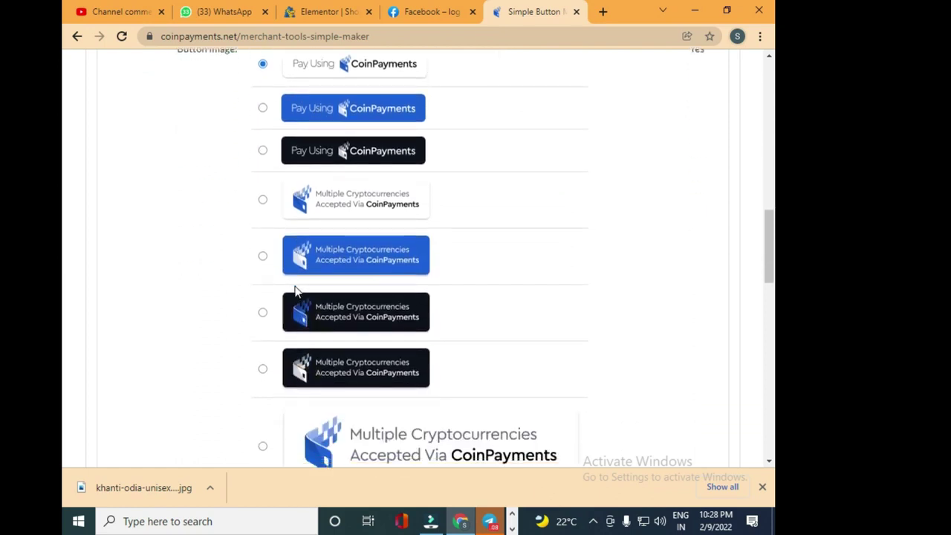
scroll(296, 291, "up", 8)
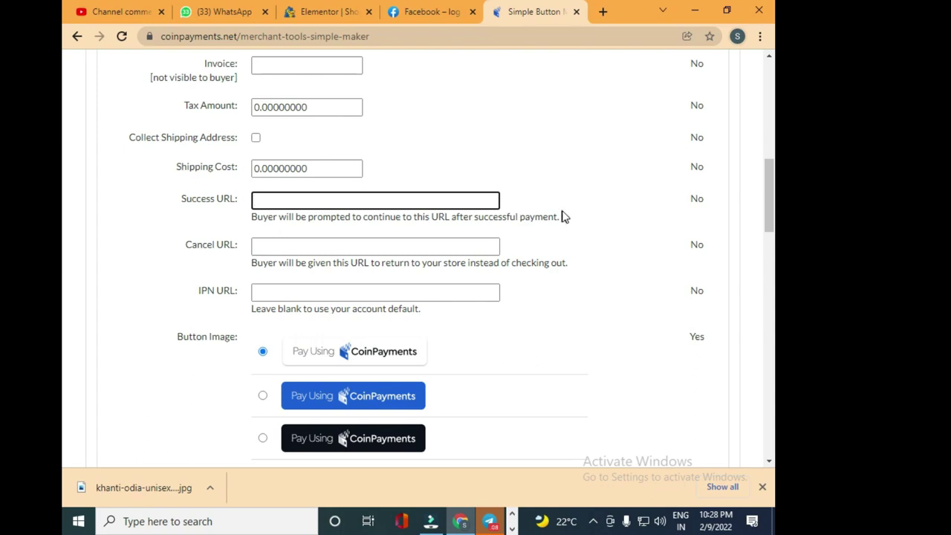
left_click_drag(562, 216, 249, 221)
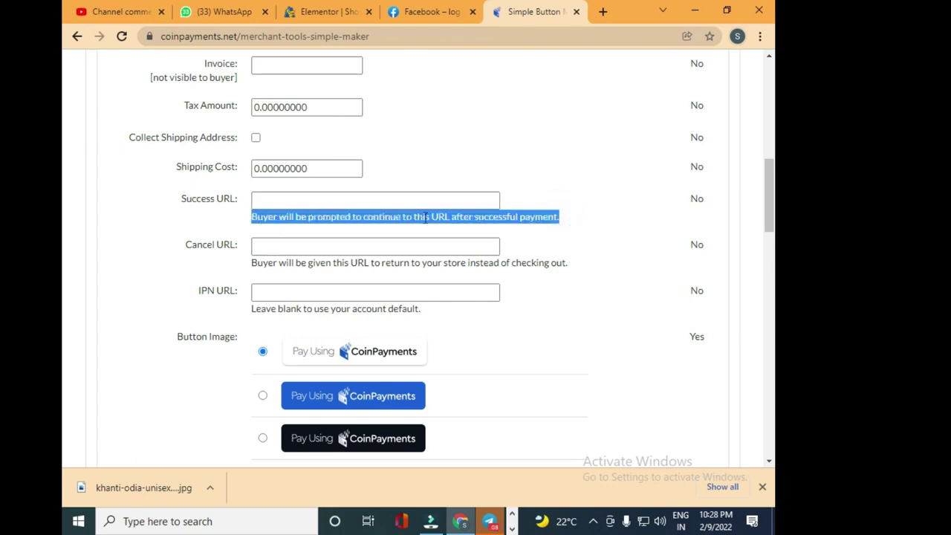
scroll(281, 253, "down", 3)
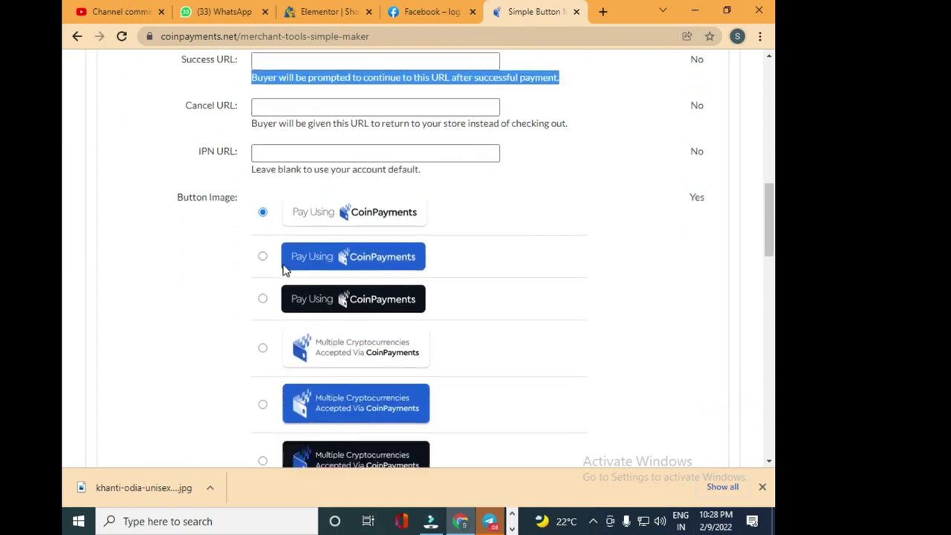
scroll(285, 273, "down", 1)
scroll(284, 273, "down", 4)
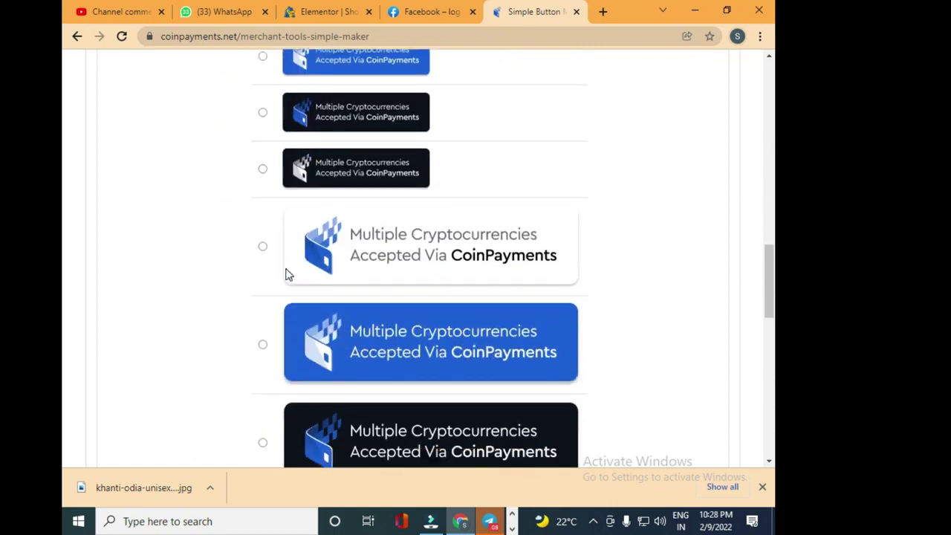
scroll(286, 260, "up", 1)
scroll(286, 261, "down", 3)
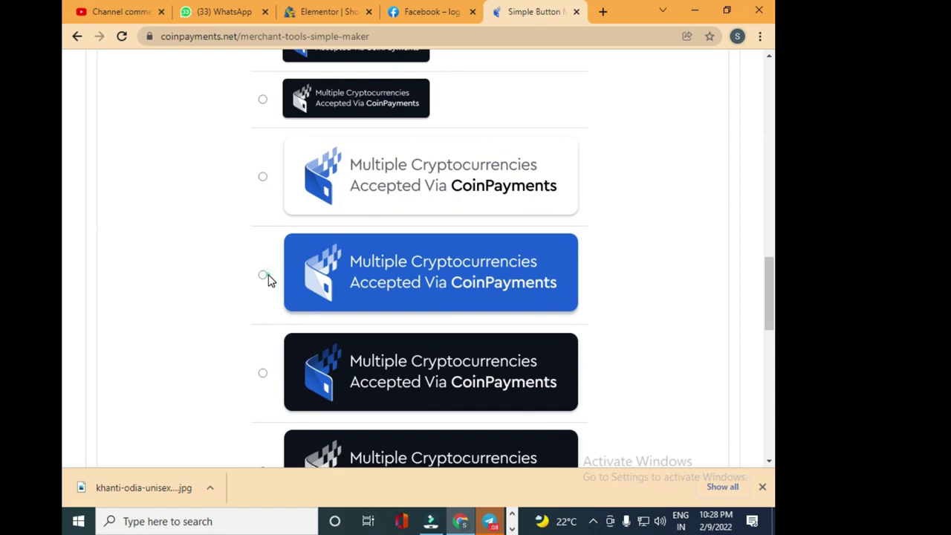
left_click(264, 276)
scroll(487, 261, "down", 4)
scroll(488, 268, "down", 5)
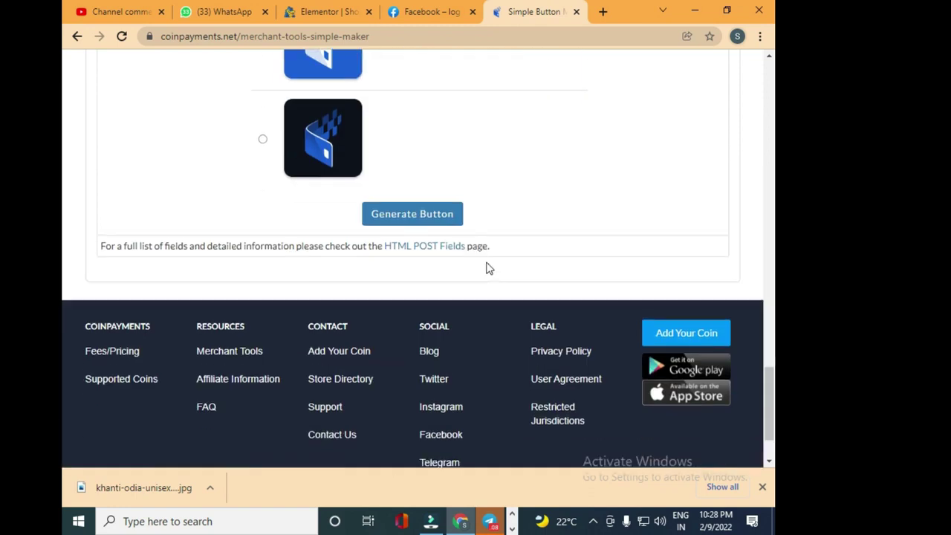
- Generate the T Shirt button HTML, select all its code, and switch to Elementor
left_click(436, 213)
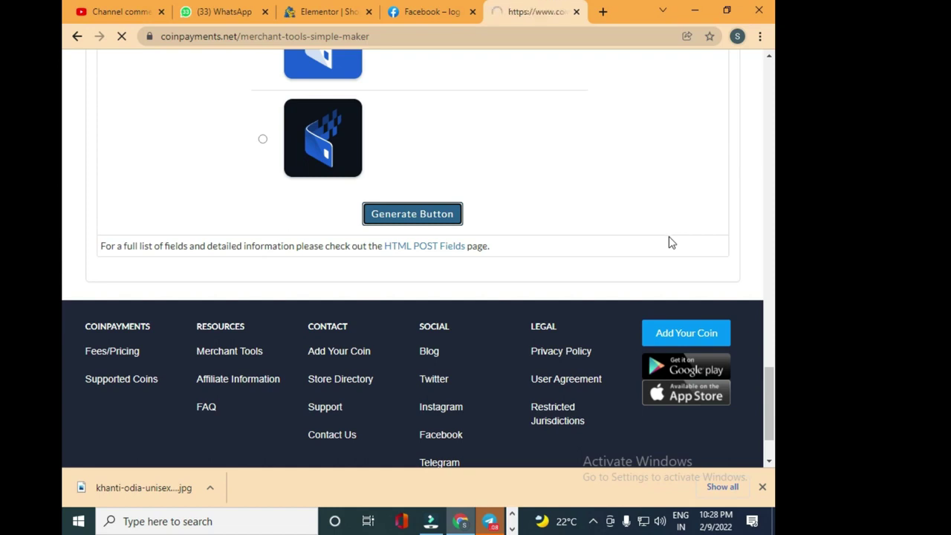
scroll(460, 226, "down", 4)
scroll(460, 232, "down", 15)
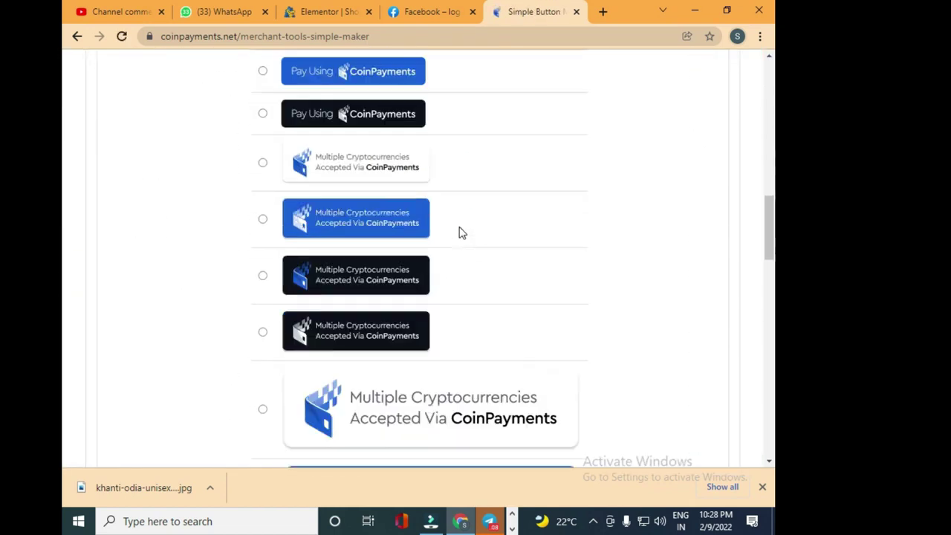
scroll(460, 233, "up", 3)
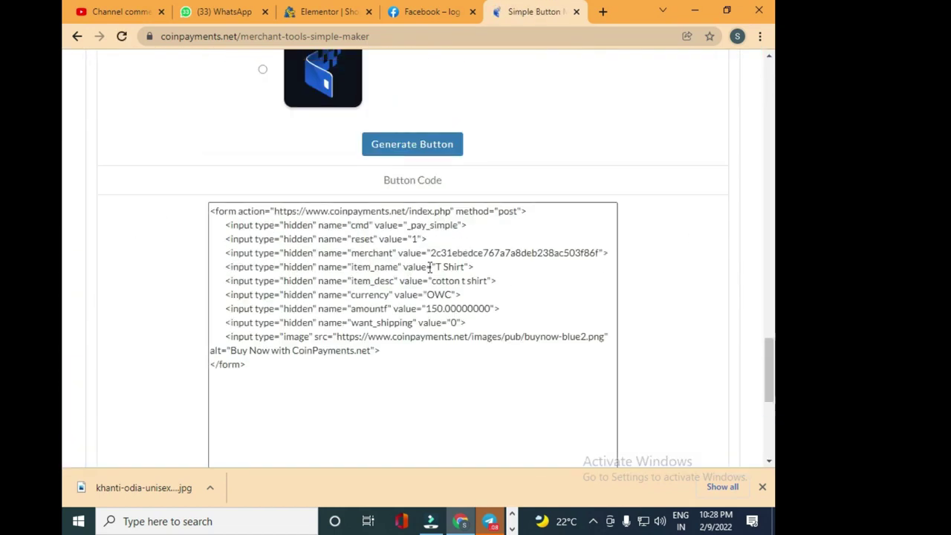
left_click_drag(251, 370, 207, 216)
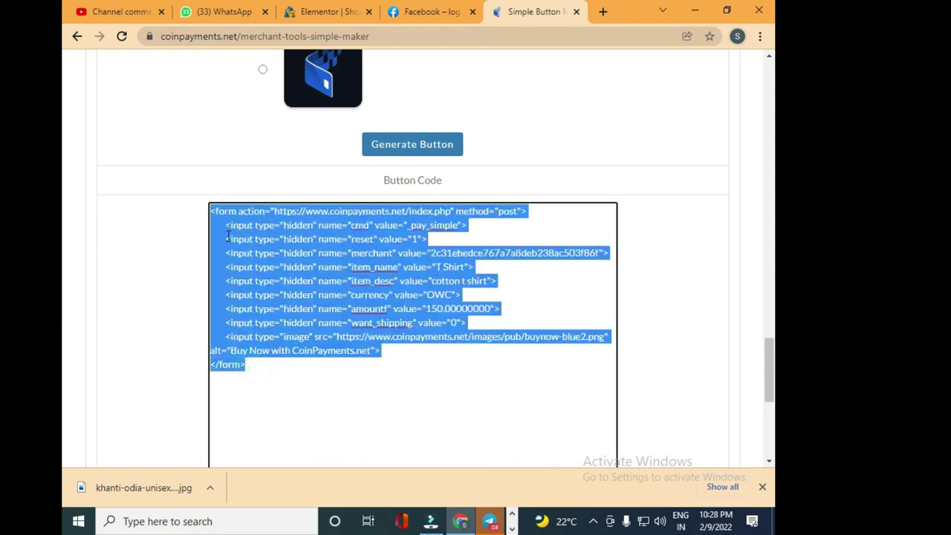
left_click(349, 9)
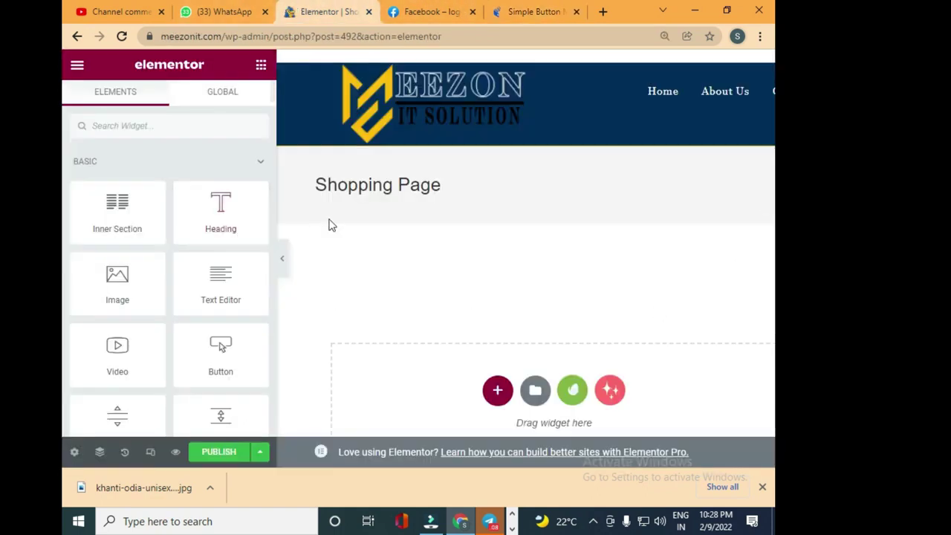
- Insert a single-column section beneath the Shopping Page title
scroll(435, 302, "down", 3)
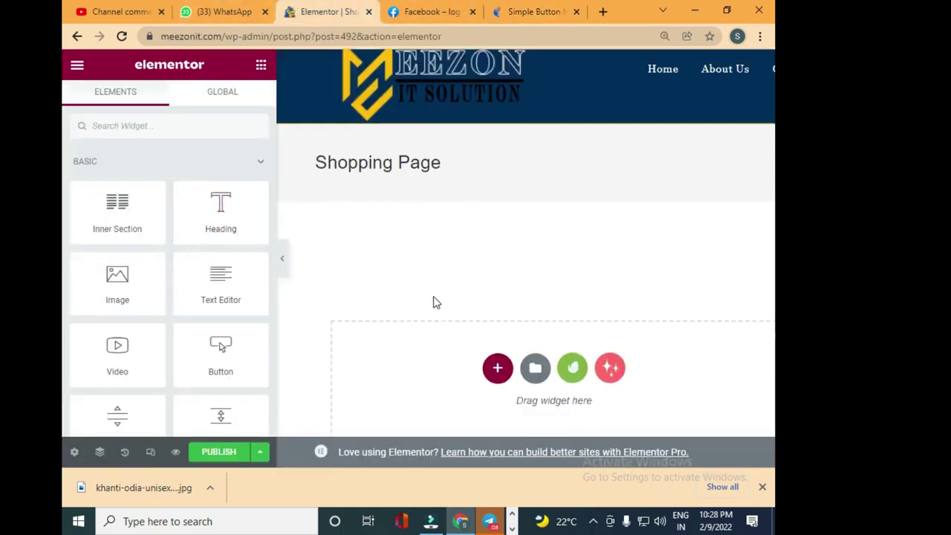
scroll(435, 302, "up", 3)
left_click(497, 388)
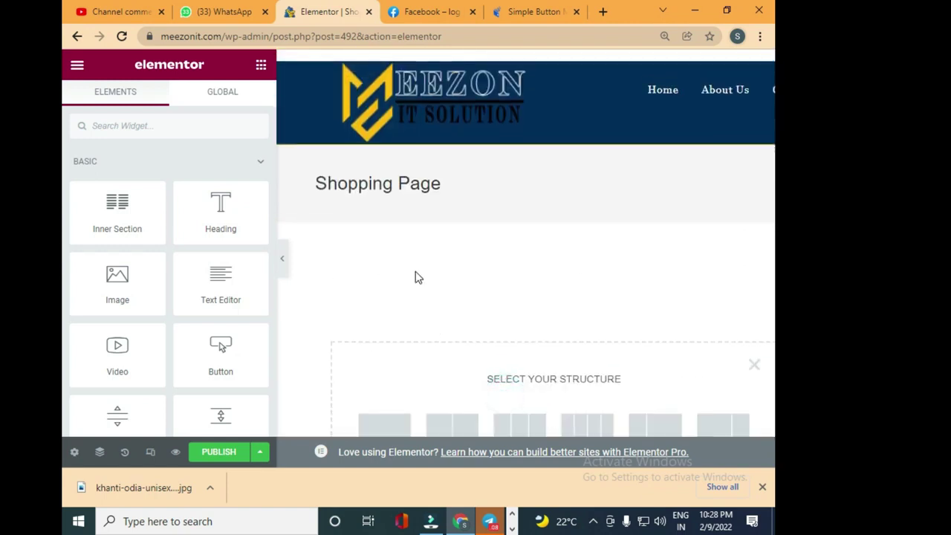
left_click(384, 280)
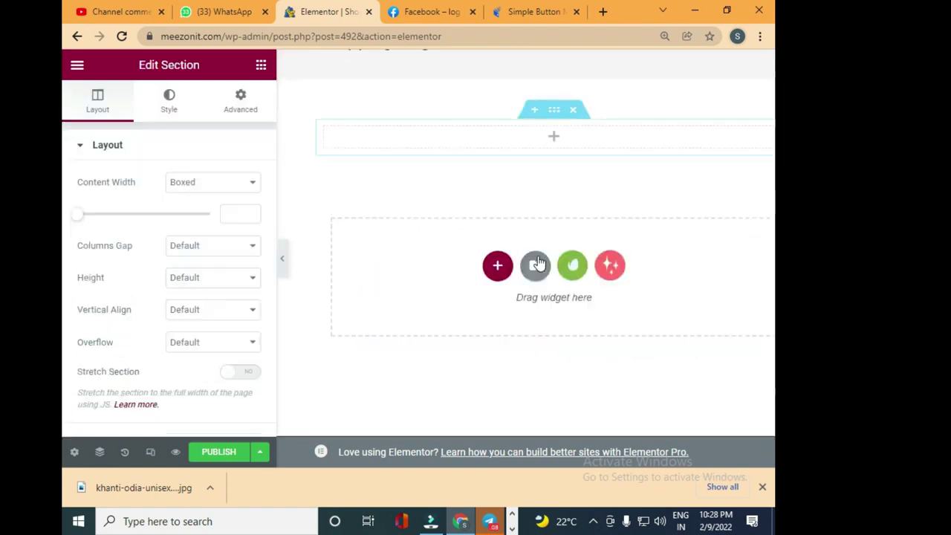
scroll(538, 264, "up", 2)
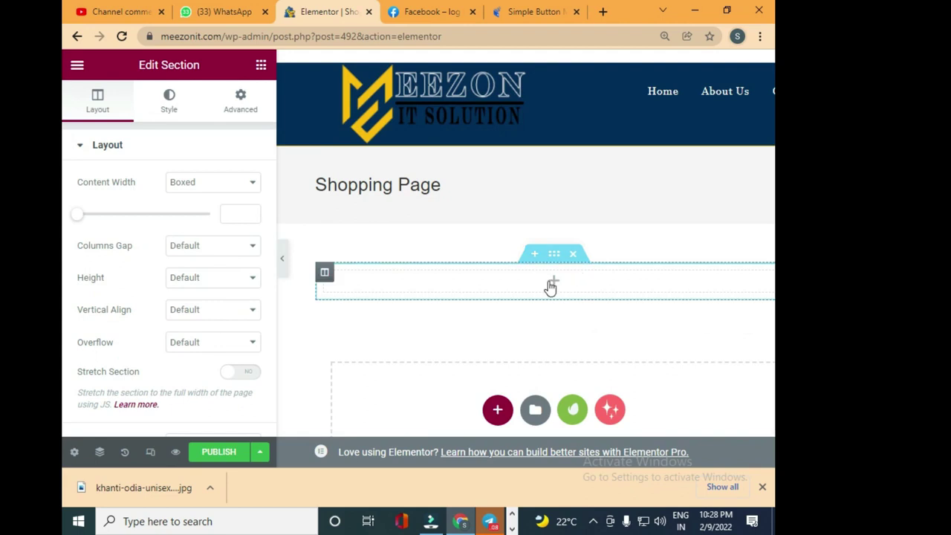
- Drop in a Heading widget reading 'Cotton T shirt' and centre-align it
left_click(552, 280)
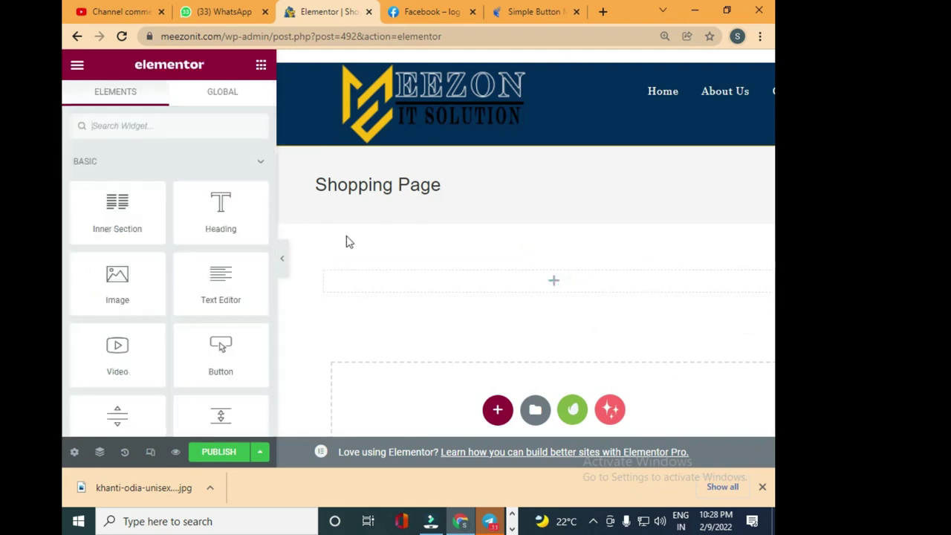
left_click_drag(184, 210, 654, 286)
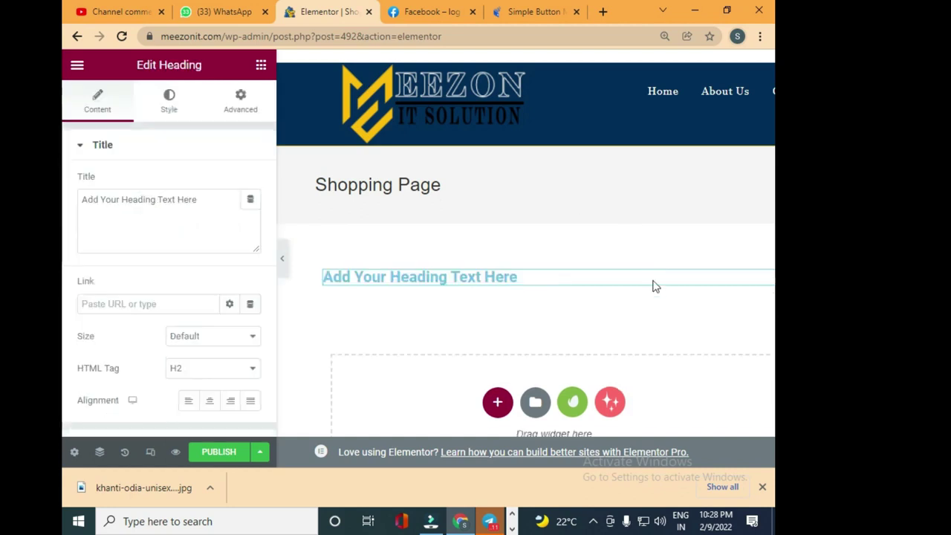
triple_click(460, 277)
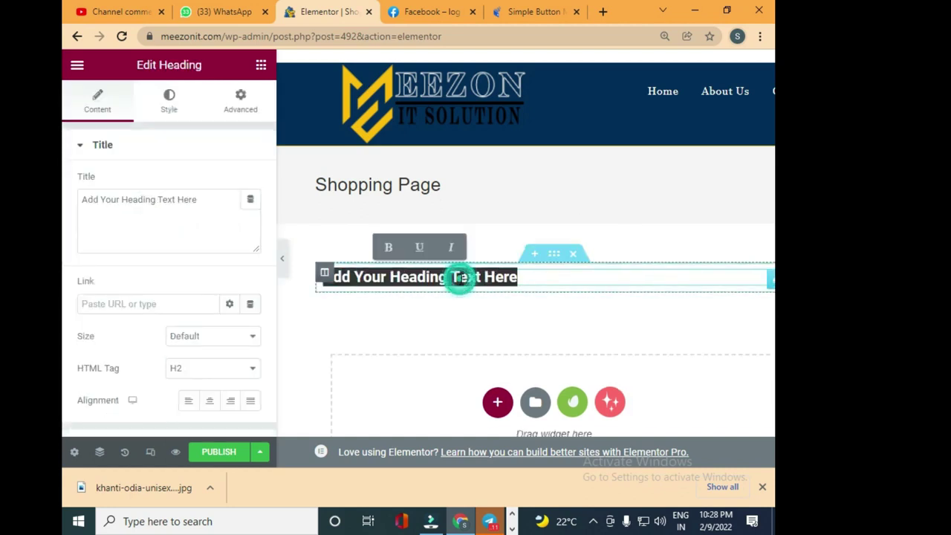
key("BackSpace")
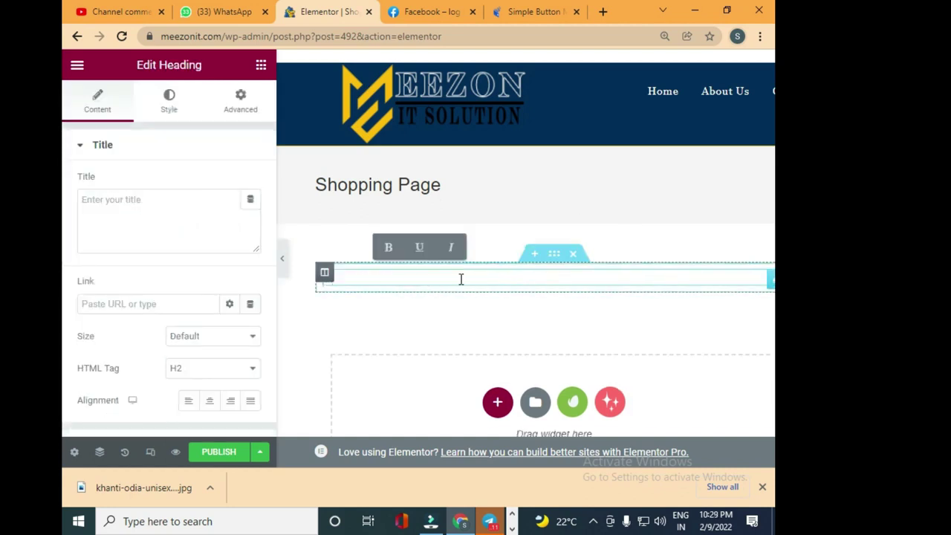
type("T")
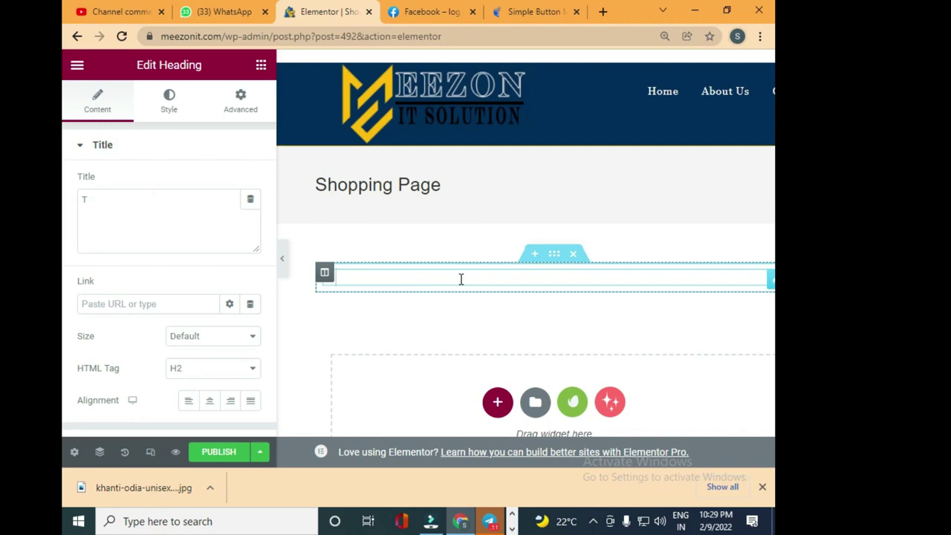
type(" Shirt")
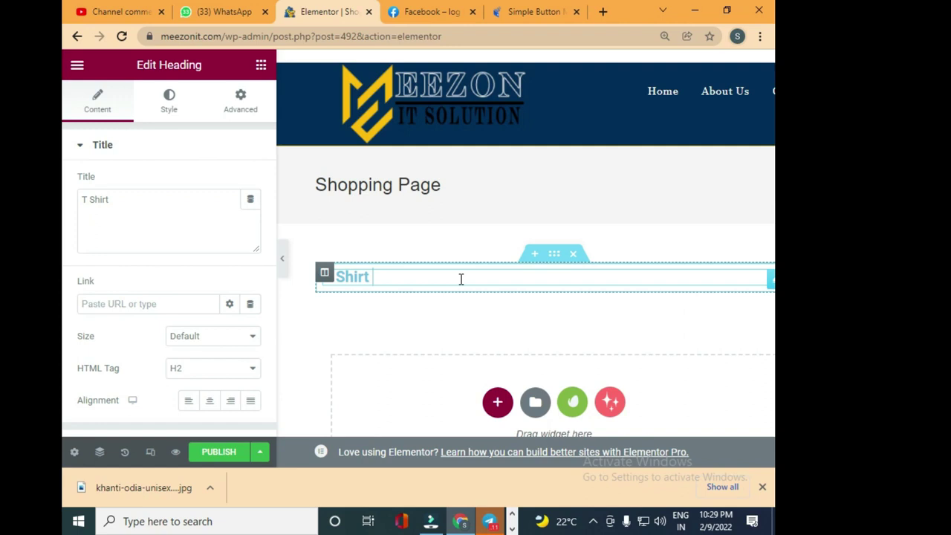
type("Cot")
key("BackSpace")
key("BackSpace")
key("BackSpace")
key("BackSpace")
key("BackSpace")
key("BackSpace")
key("BackSpace")
key("BackSpace")
key("BackSpace")
key("BackSpace")
key("BackSpace")
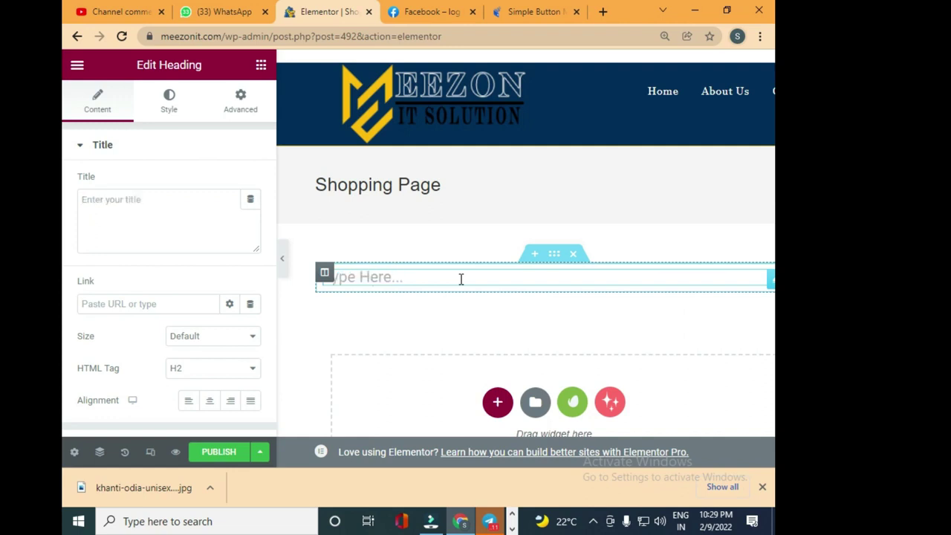
type("Cotton ")
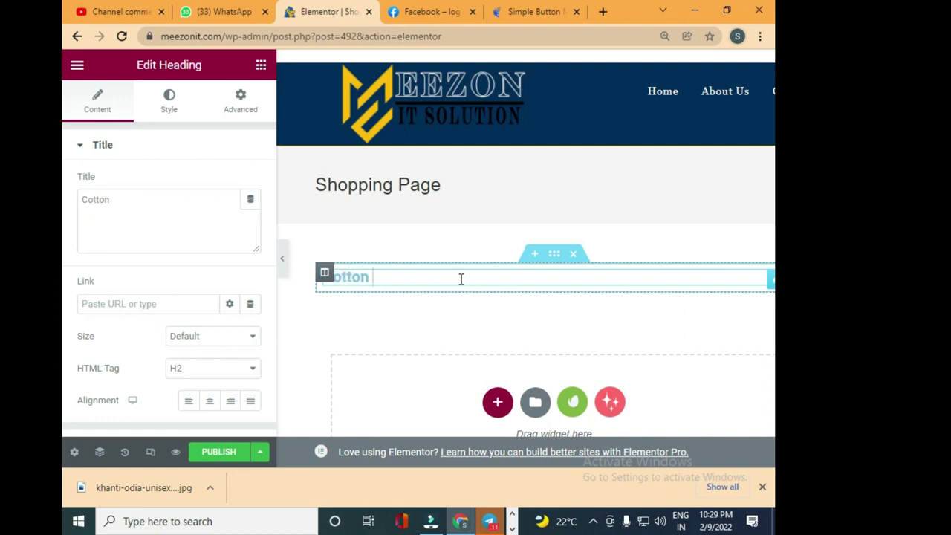
type("T shirt")
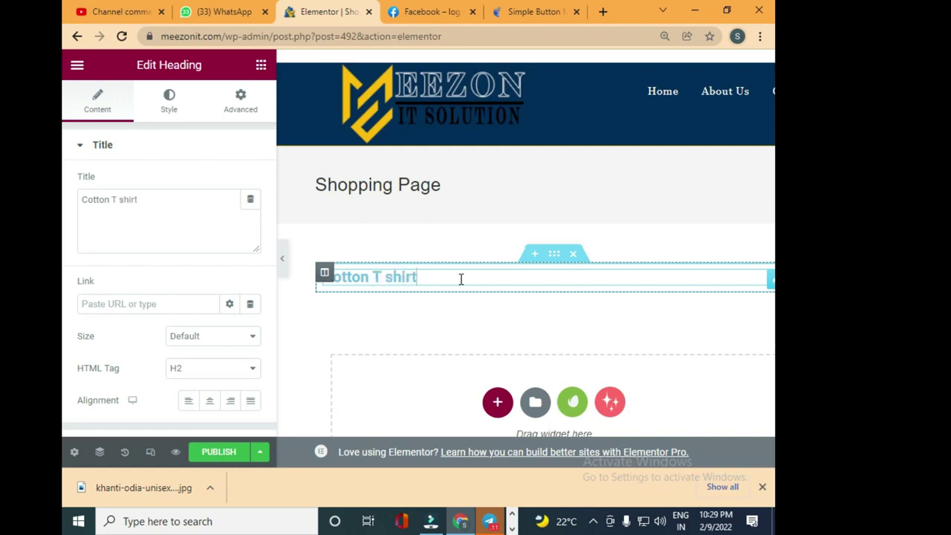
left_click(211, 402)
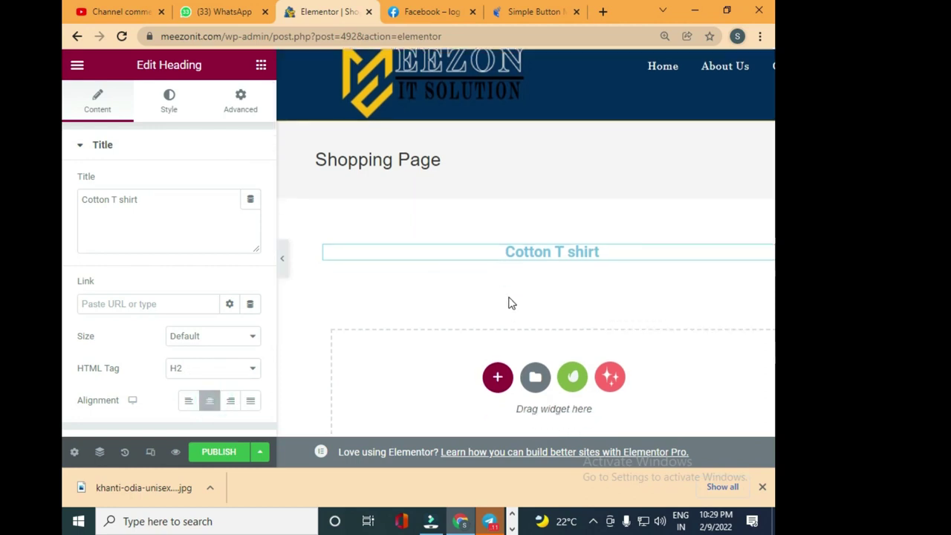
- Add a new single-column section below the Cotton T shirt heading
scroll(510, 301, "down", 2)
left_click(499, 258)
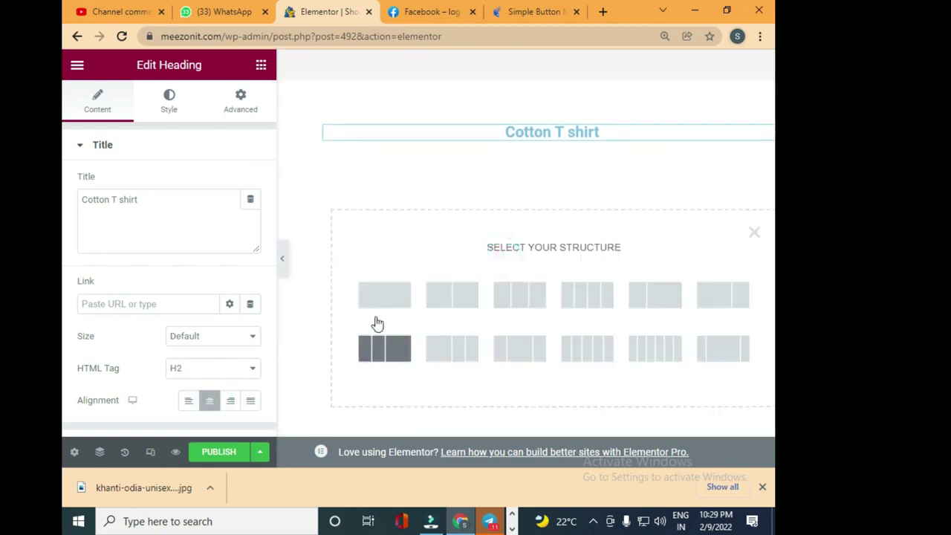
left_click(759, 284)
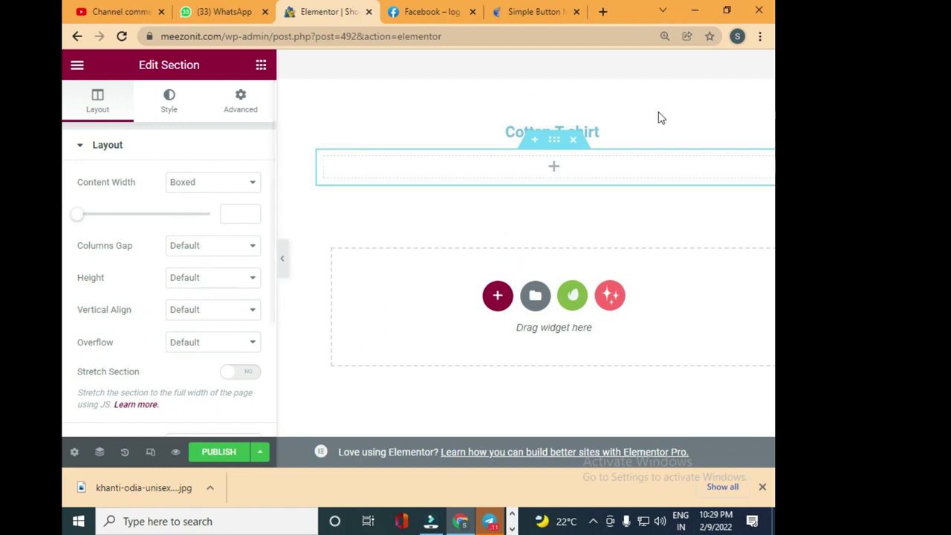
- Drop an Image widget into the section and insert the black t-shirt photo from the Media Library
left_click(553, 166)
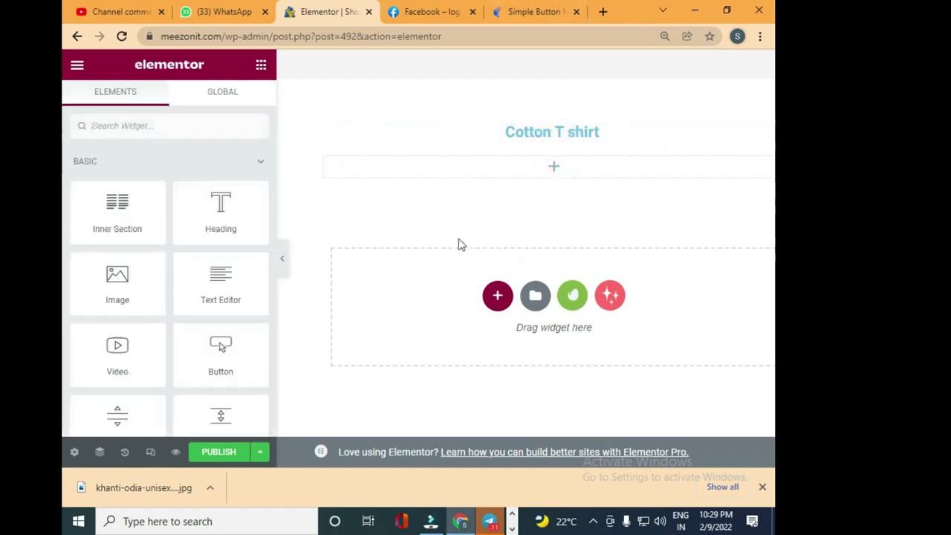
scroll(154, 236, "down", 1)
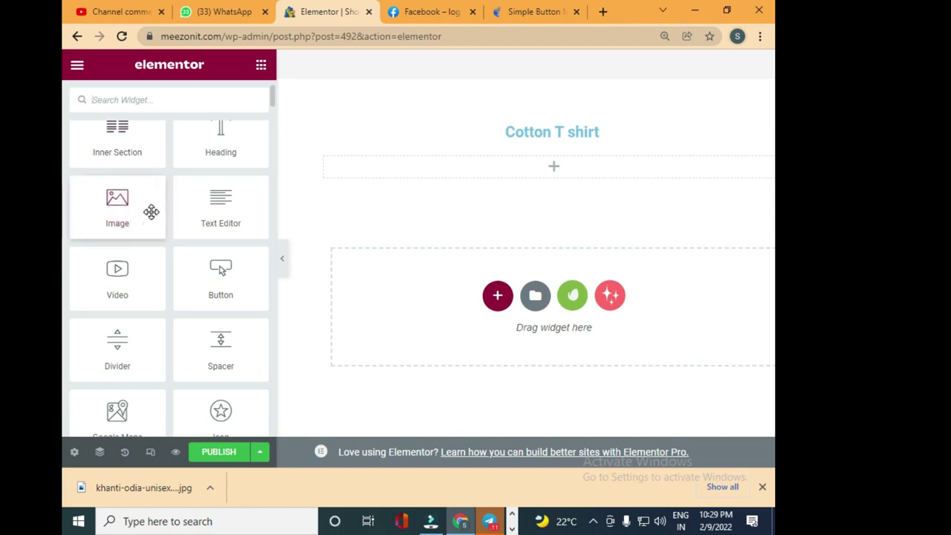
scroll(151, 210, "up", 1)
left_click_drag(109, 298, 576, 185)
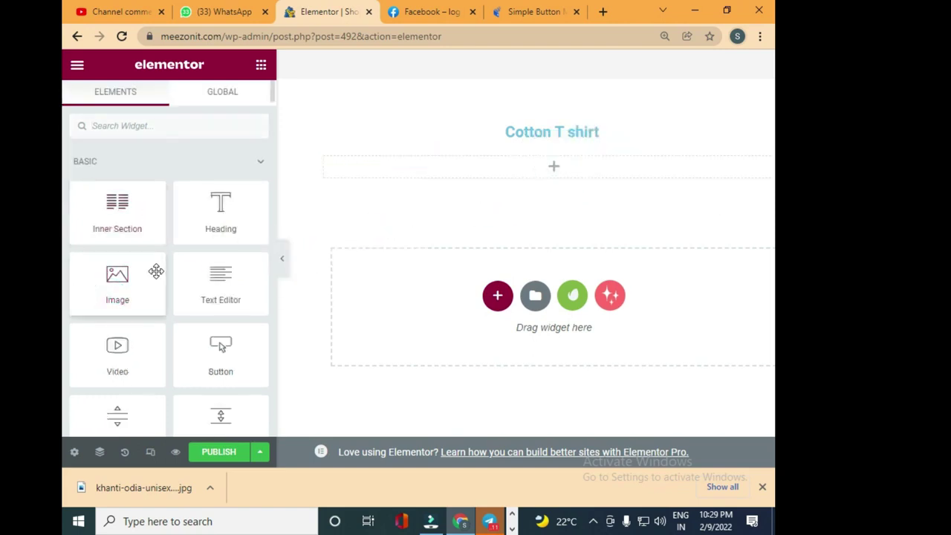
left_click_drag(117, 279, 513, 162)
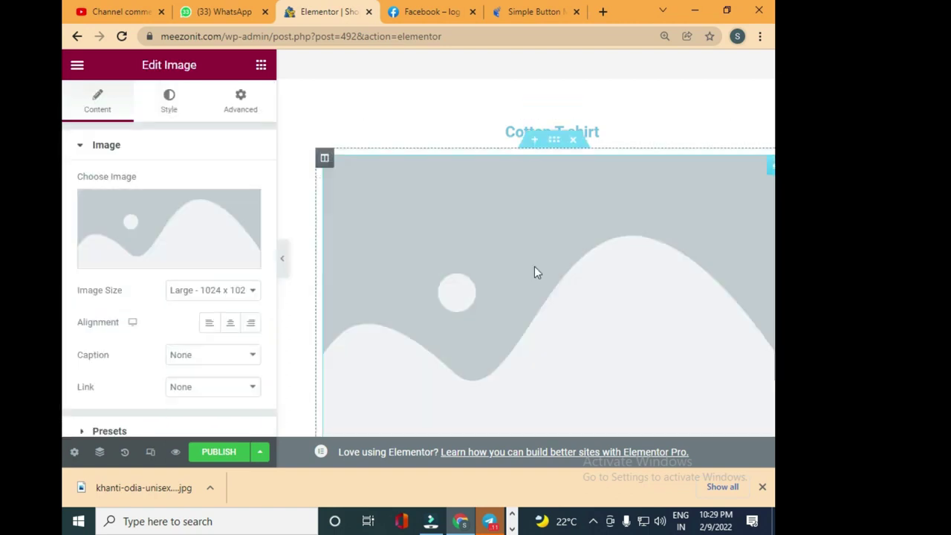
left_click(170, 246)
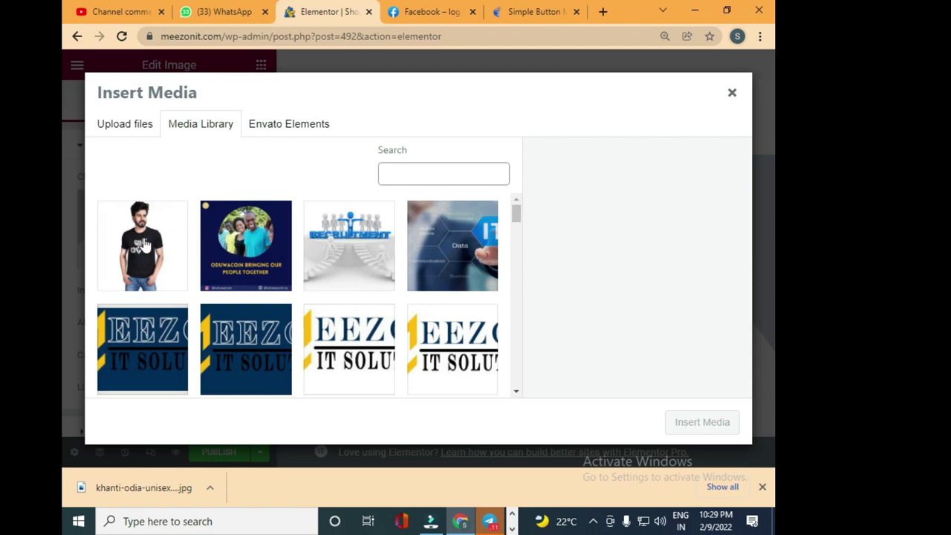
left_click(143, 246)
left_click(701, 422)
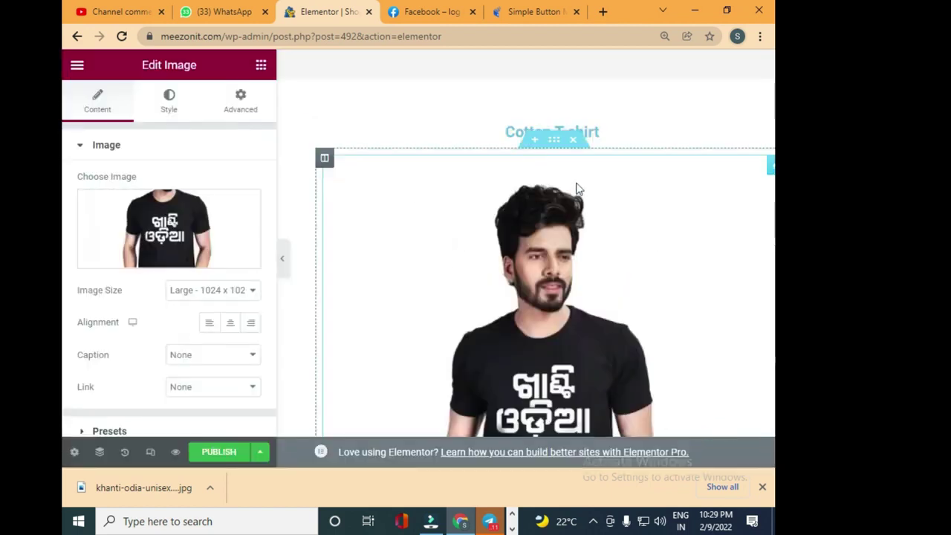
scroll(594, 220, "down", 5)
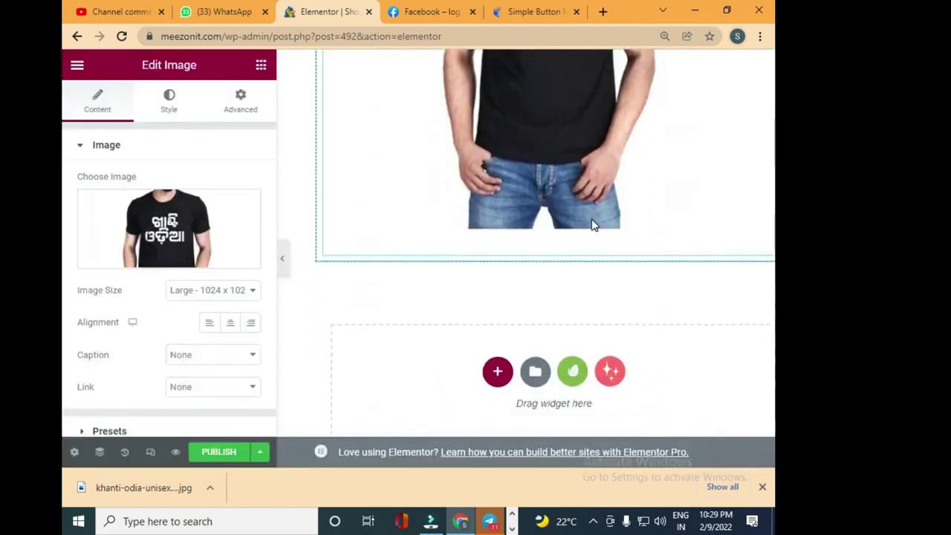
left_click(497, 372)
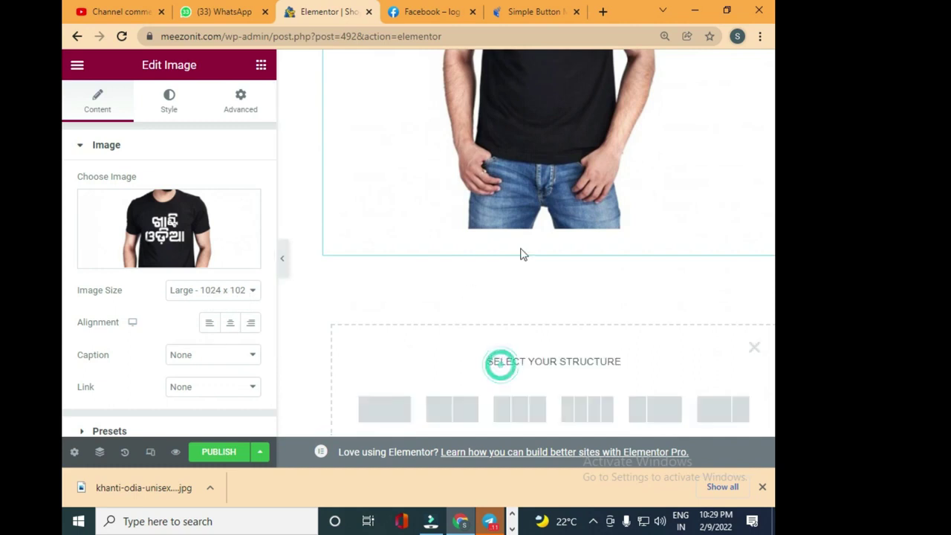
left_click(388, 425)
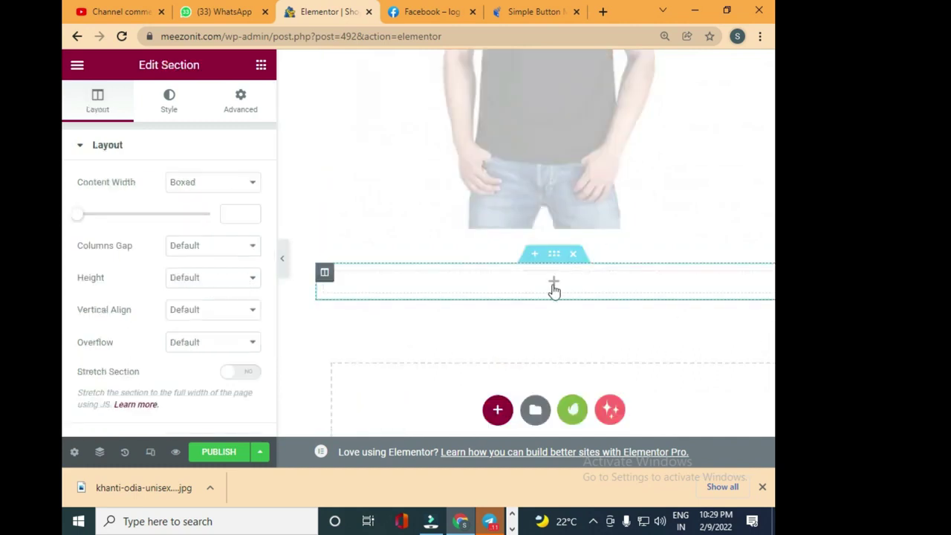
left_click(553, 282)
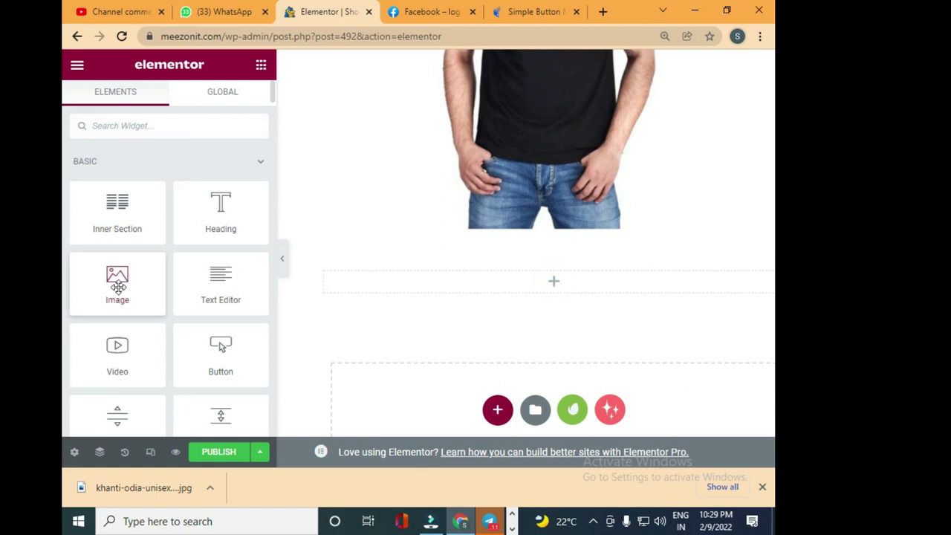
scroll(119, 288, "down", 5)
scroll(121, 295, "down", 1)
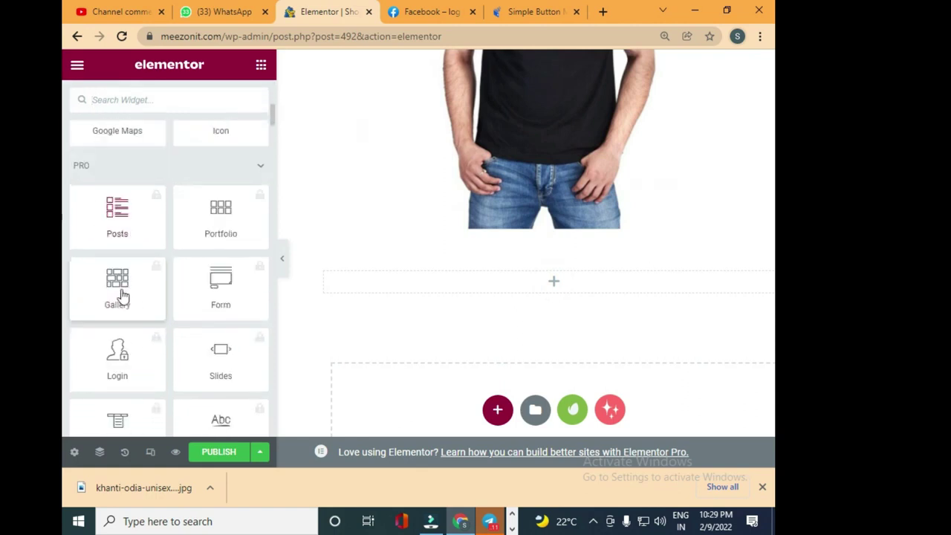
scroll(122, 296, "down", 3)
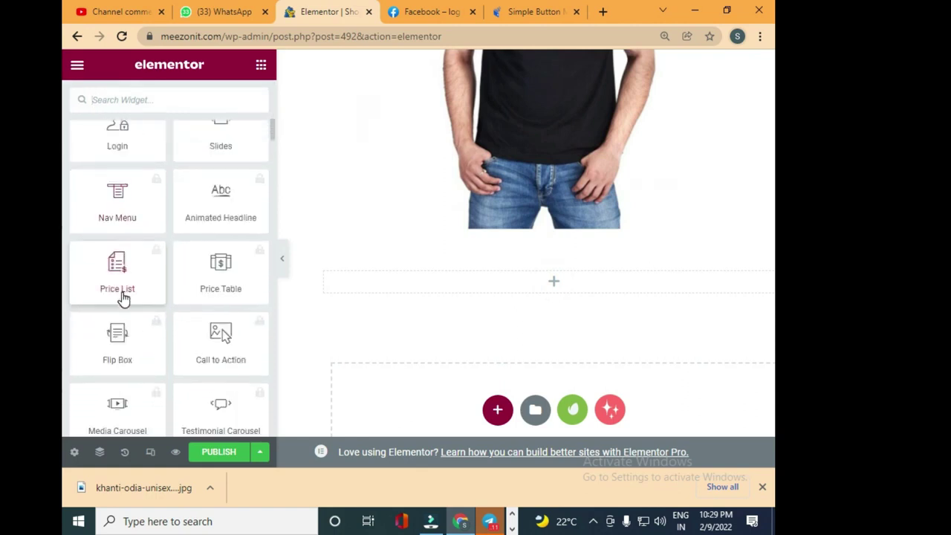
scroll(126, 303, "up", 2)
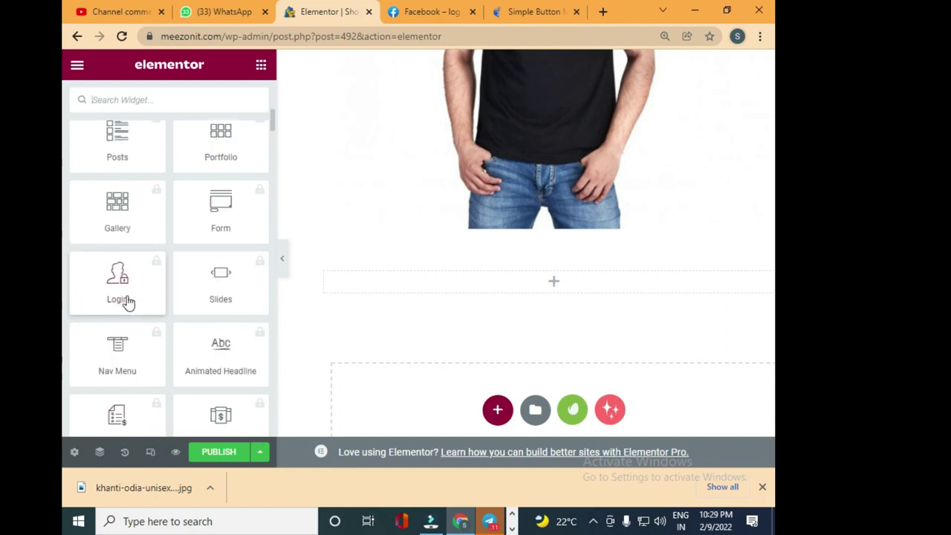
scroll(126, 300, "up", 4)
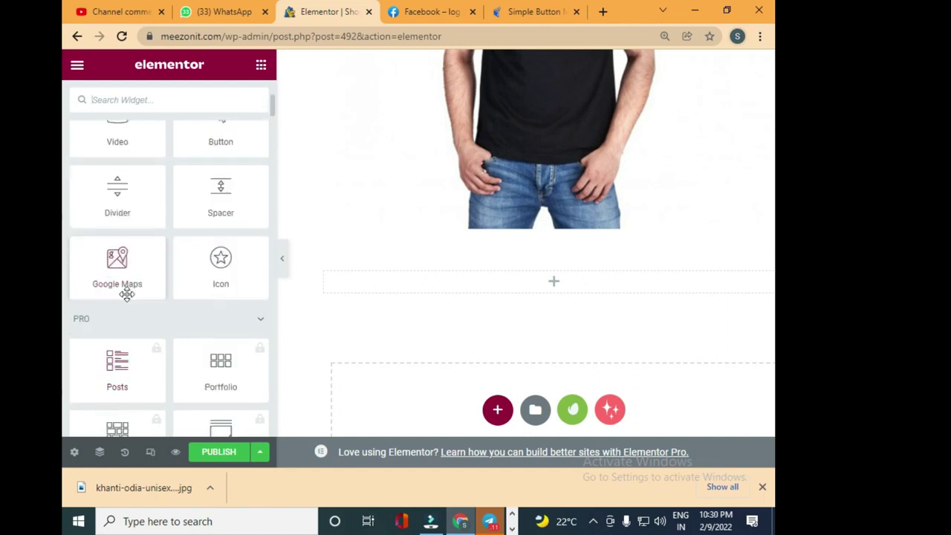
scroll(125, 298, "up", 1)
scroll(123, 297, "up", 1)
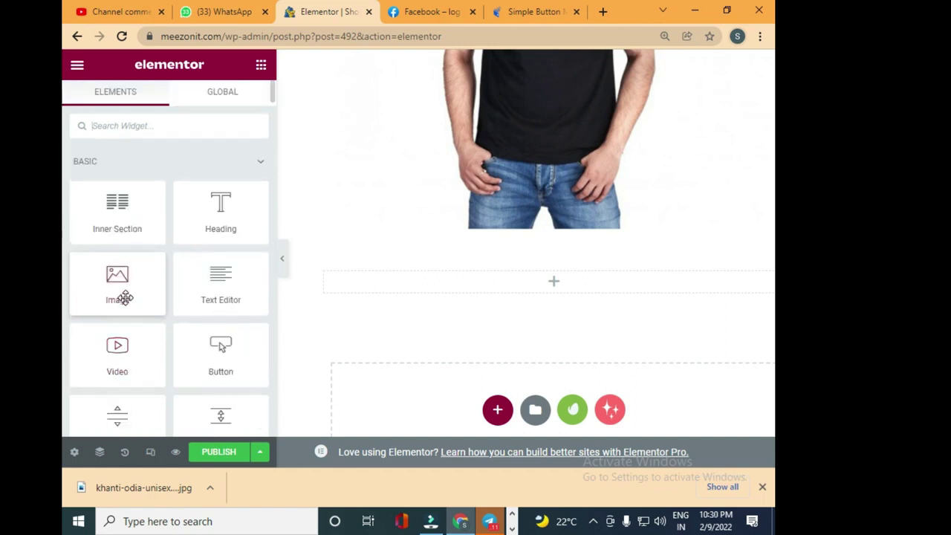
scroll(127, 300, "down", 6)
scroll(128, 305, "down", 8)
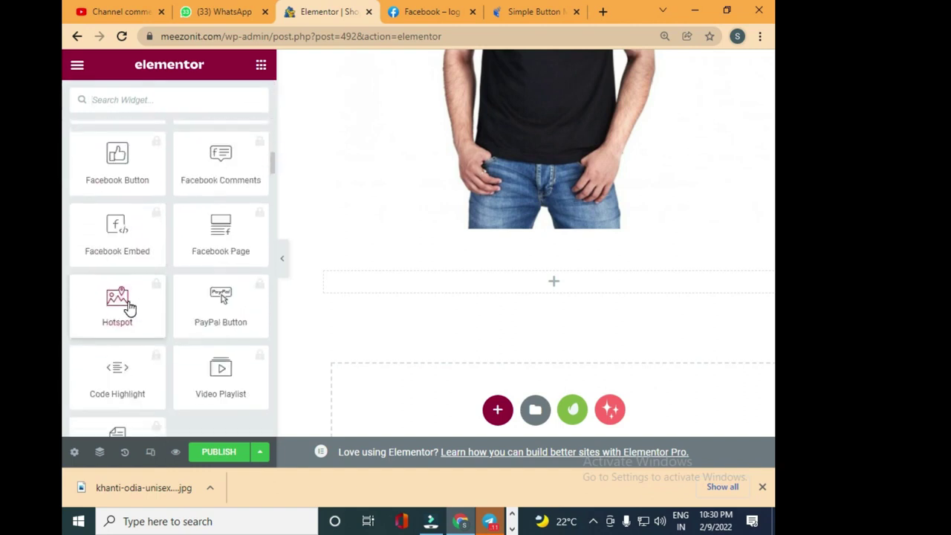
scroll(129, 304, "down", 5)
scroll(128, 301, "up", 1)
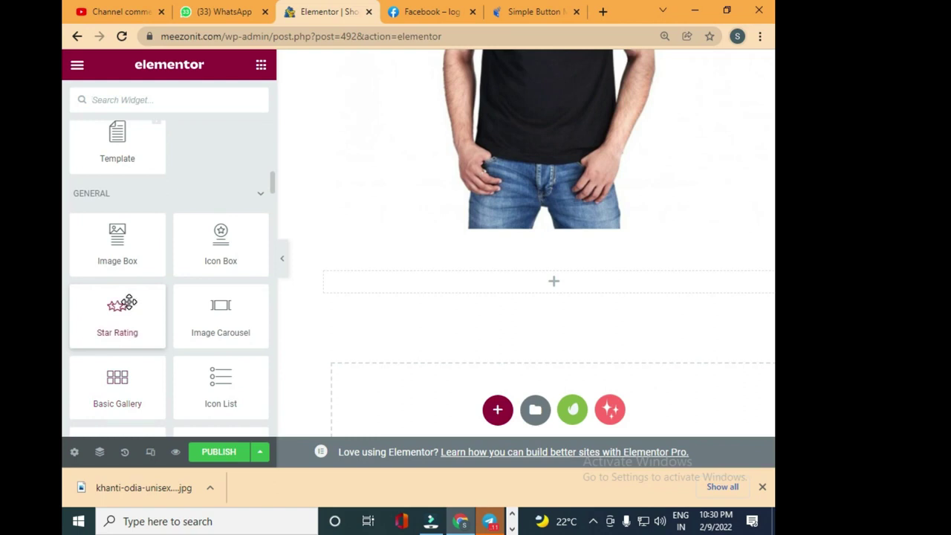
scroll(129, 303, "down", 4)
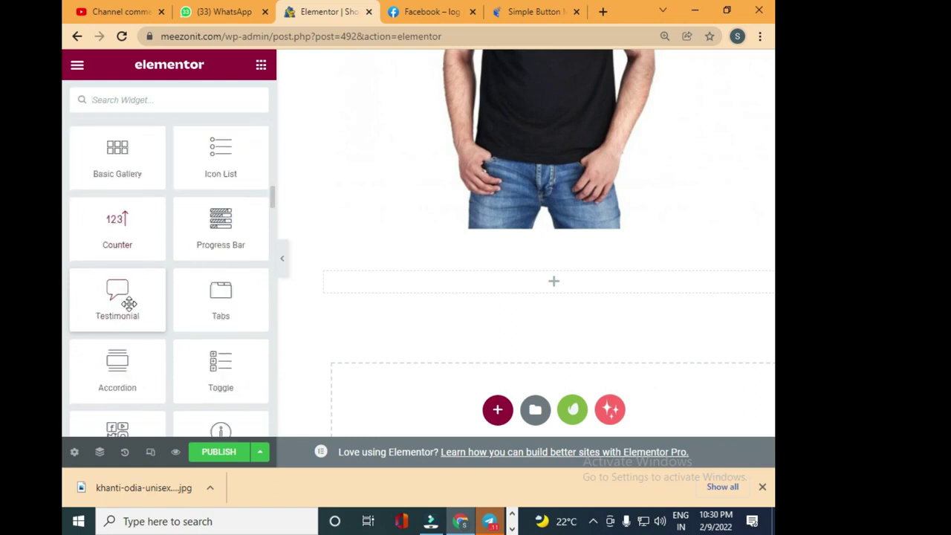
scroll(129, 304, "down", 1)
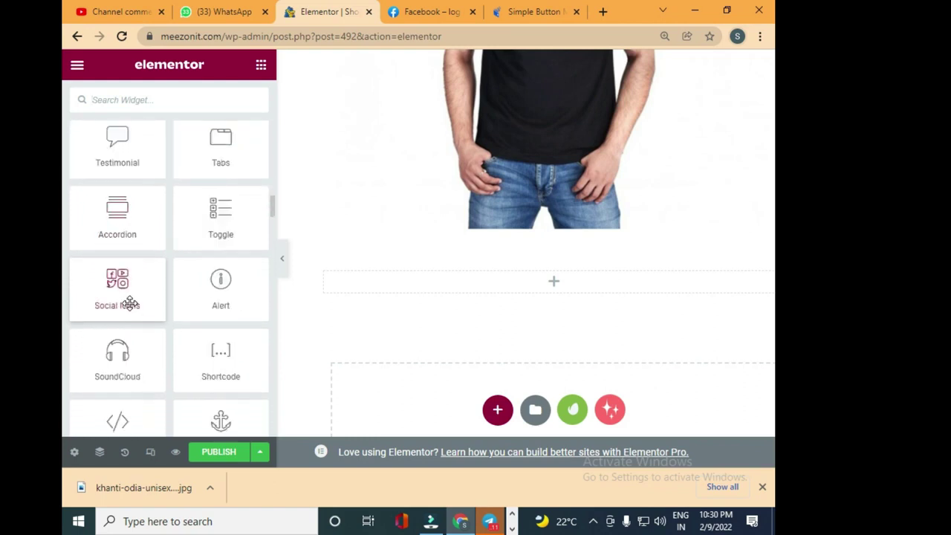
scroll(130, 303, "down", 1)
- Place an HTML widget in the empty section below the shirt image
left_click_drag(127, 351, 579, 291)
left_click_drag(682, 240, 672, 249)
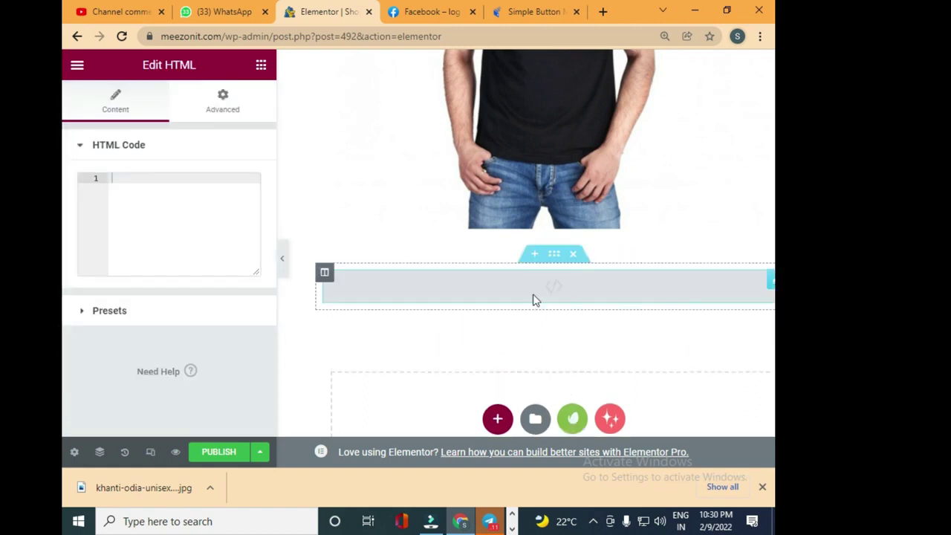
left_click(177, 226)
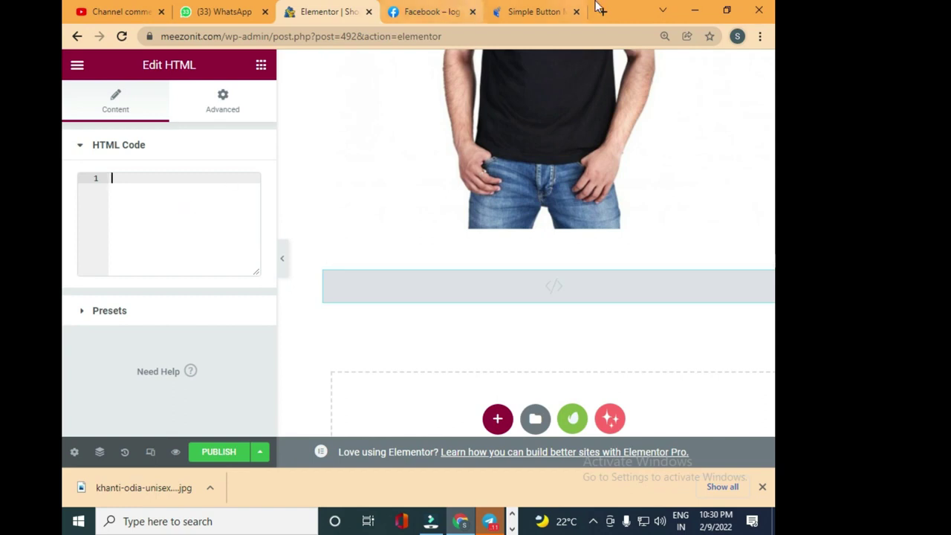
- Copy the CoinPayments Simple Button code and paste it into the HTML Code box
left_click(534, 11)
left_click(349, 381)
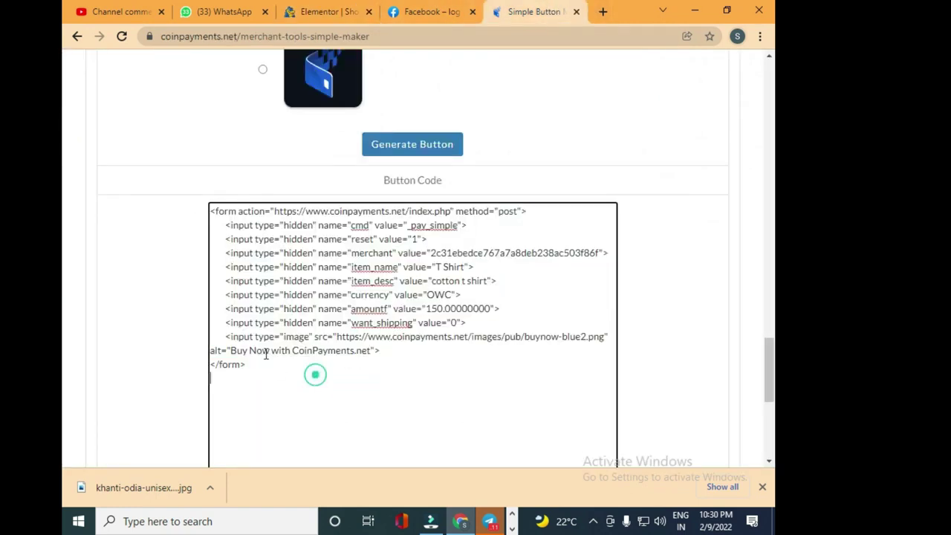
key("ctrl+a")
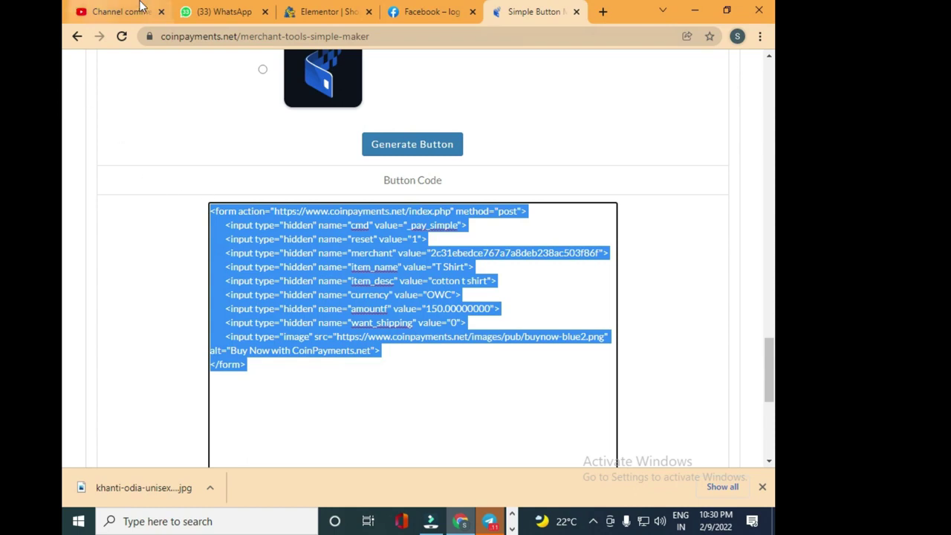
left_click(335, 11)
left_click(161, 233)
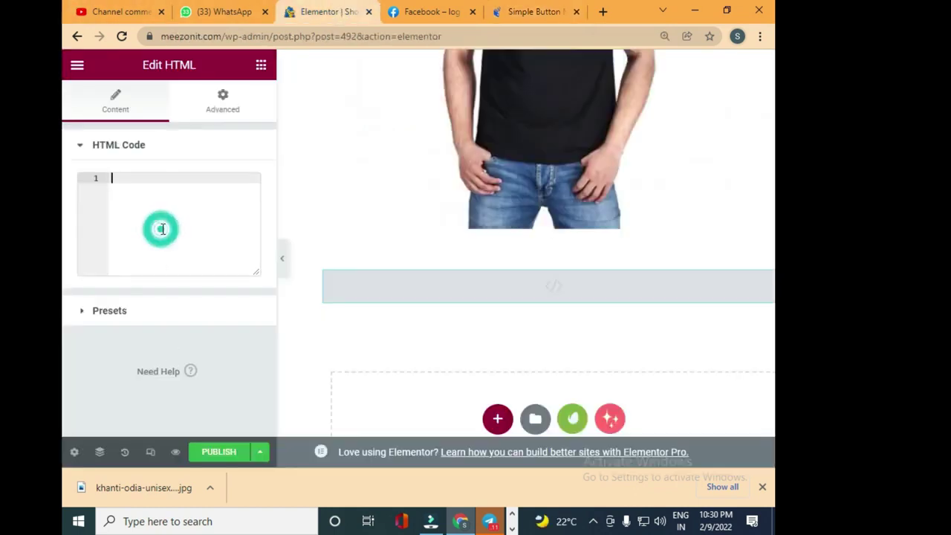
key("ctrl+v")
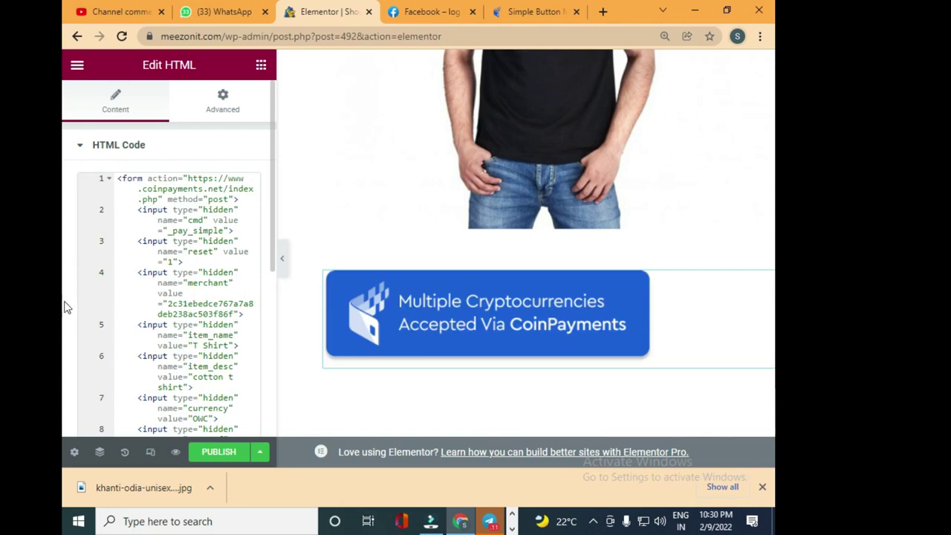
scroll(164, 338, "down", 5)
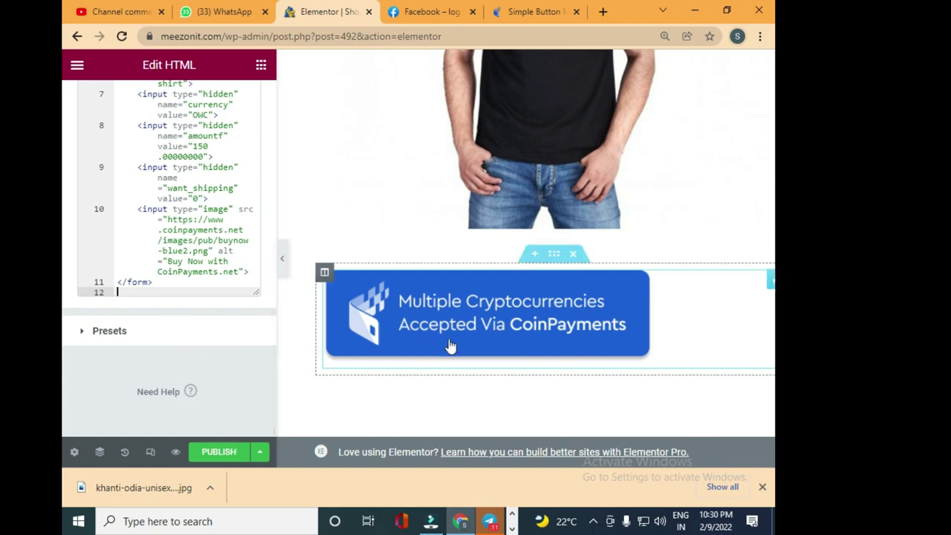
scroll(491, 379, "down", 5)
scroll(491, 379, "up", 7)
scroll(491, 383, "up", 5)
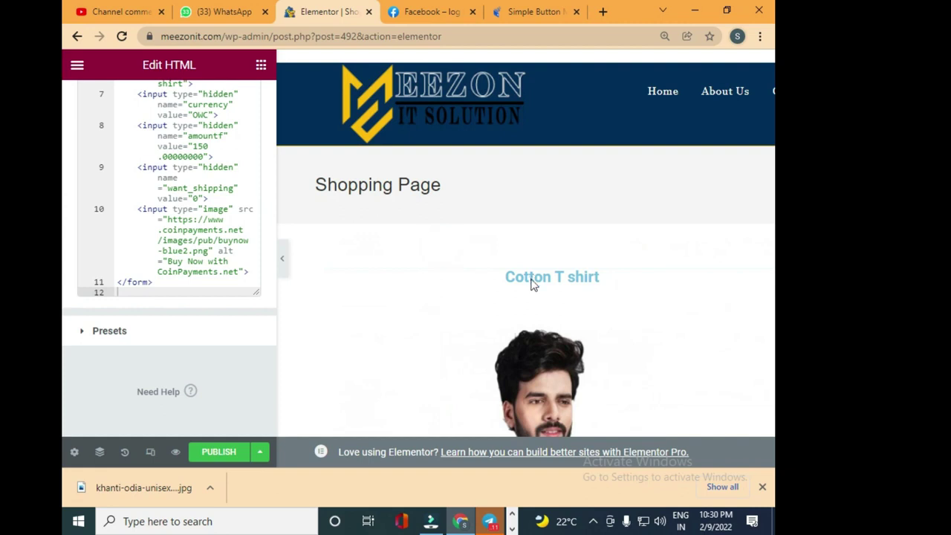
- Publish the shopping page
scroll(533, 282, "down", 7)
scroll(520, 301, "down", 5)
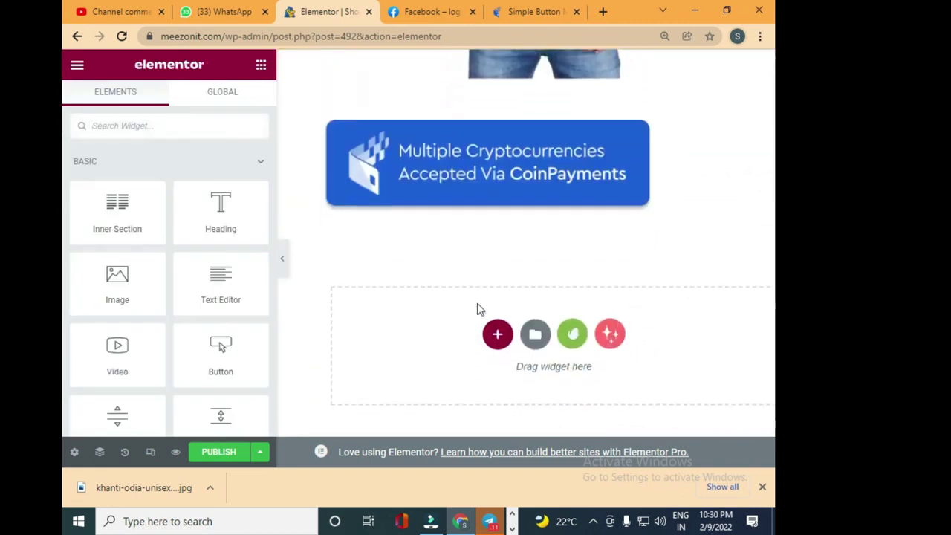
left_click(219, 451)
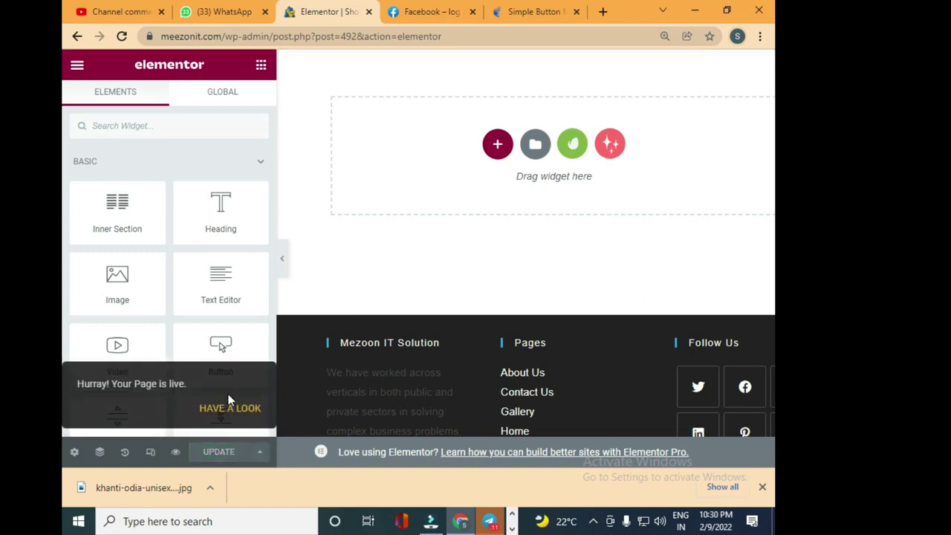
- View the live page, checking the heading, shirt image and CoinPayments button
left_click(230, 408)
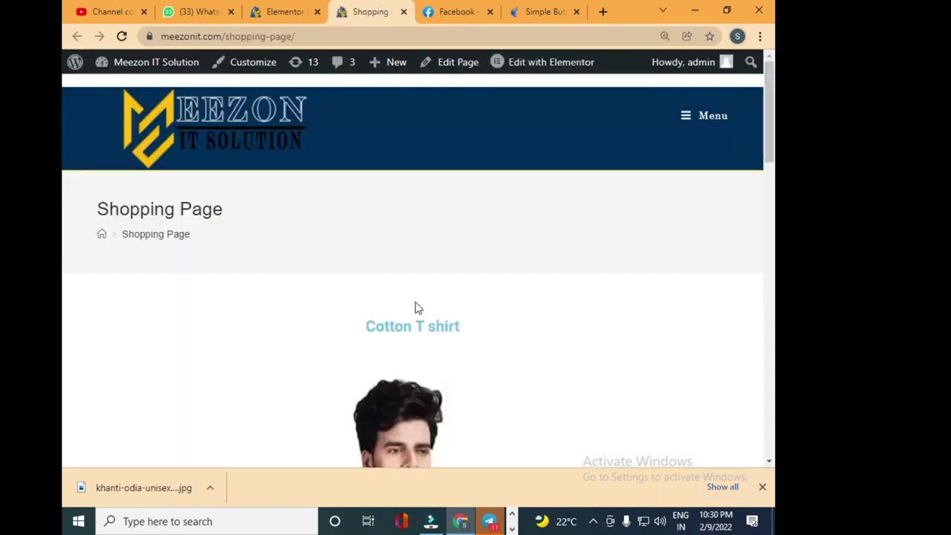
scroll(417, 311, "down", 10)
scroll(421, 321, "up", 3)
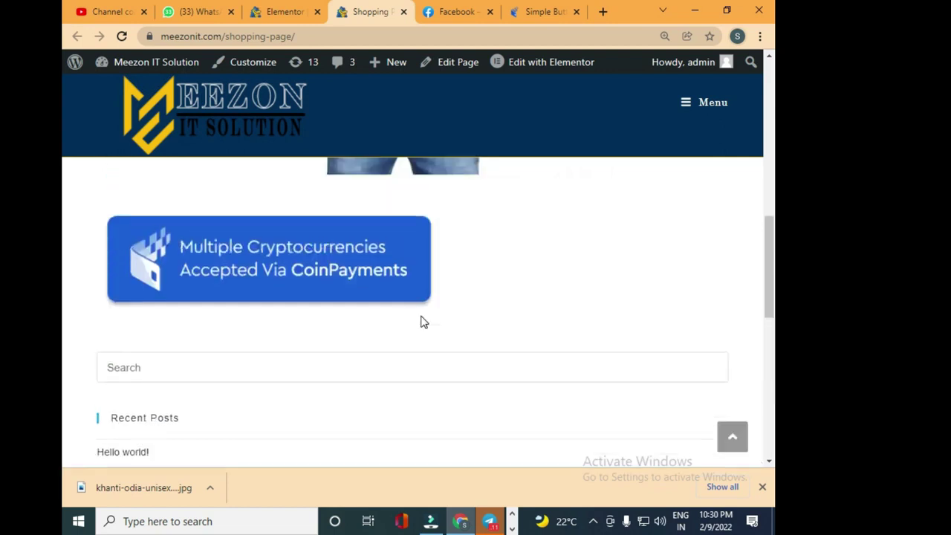
scroll(420, 322, "down", 1)
scroll(421, 322, "up", 1)
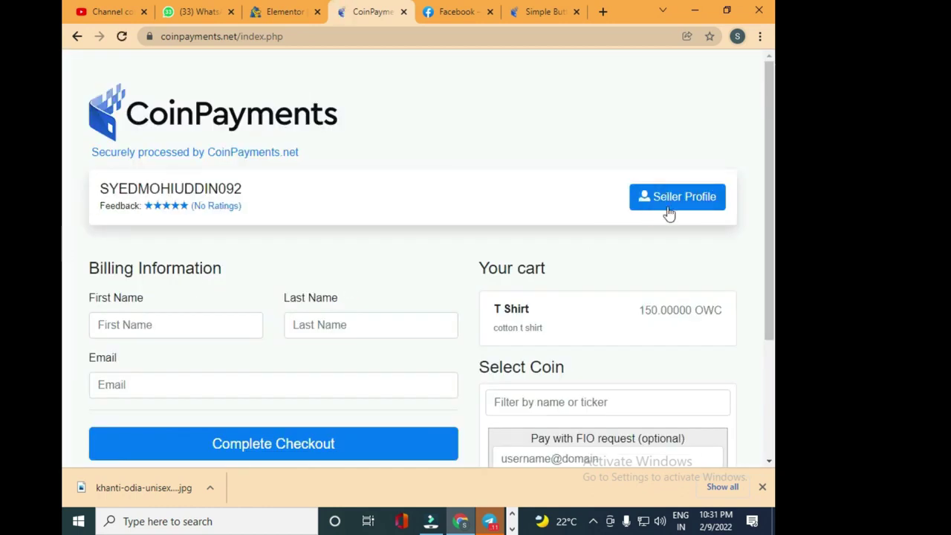
- Check the First Name, Last Name and Email fields on the 150.00000 OWC T Shirt checkout, leaving them blank
left_click(189, 332)
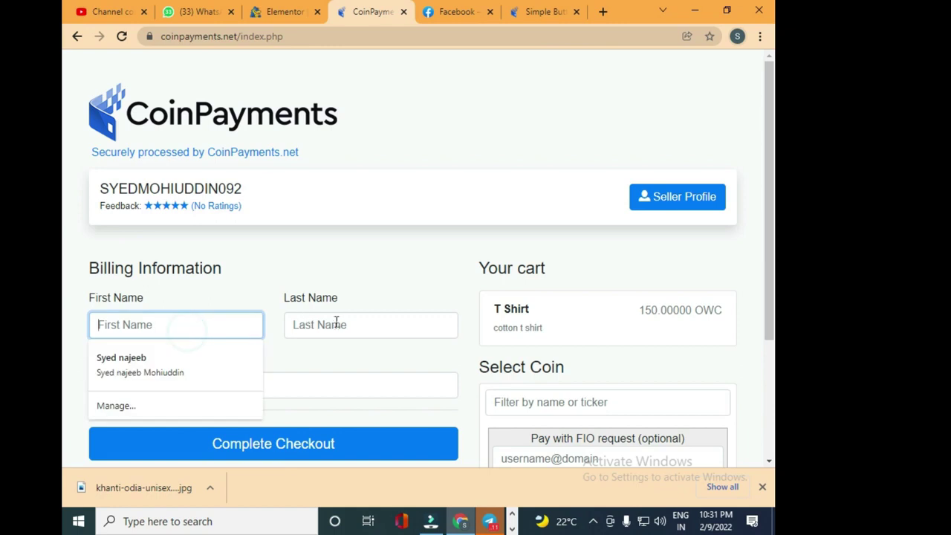
left_click(336, 322)
left_click(173, 383)
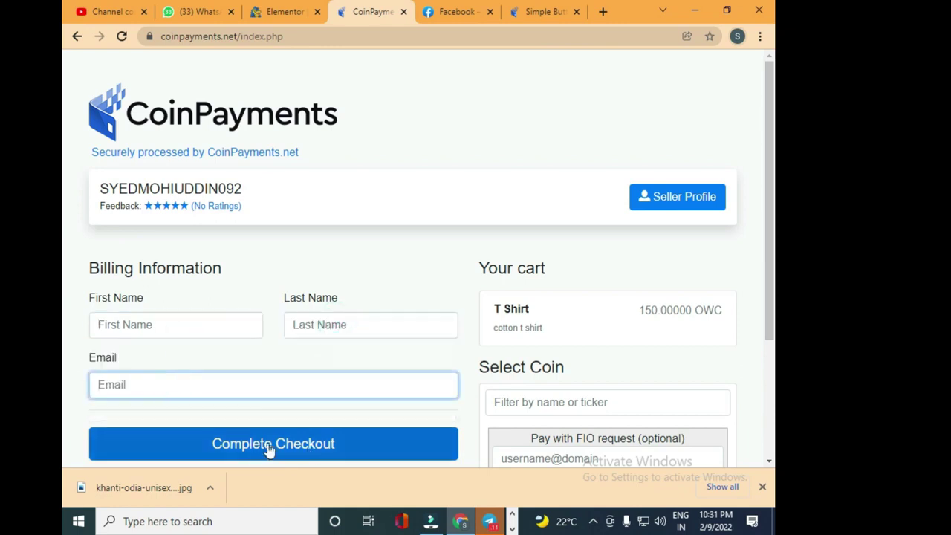
scroll(538, 425, "down", 2)
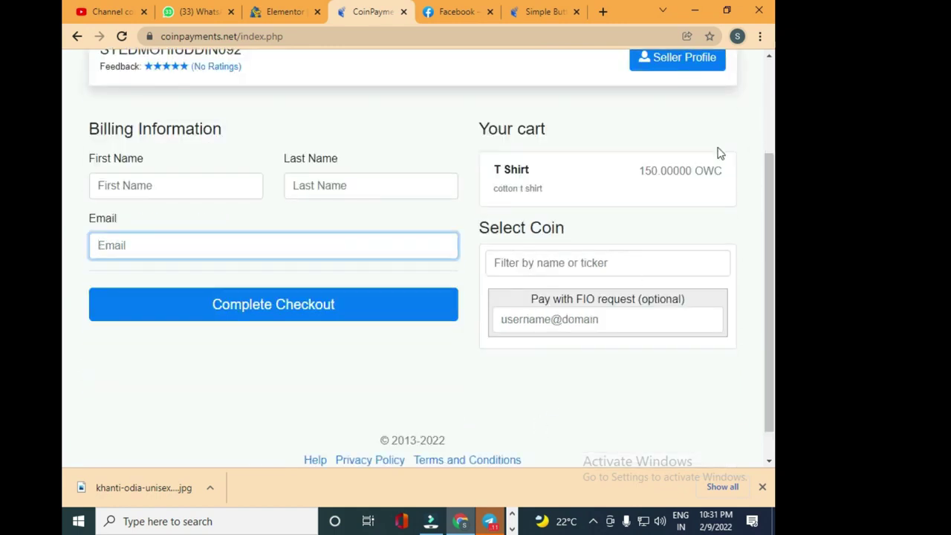
left_click(488, 169)
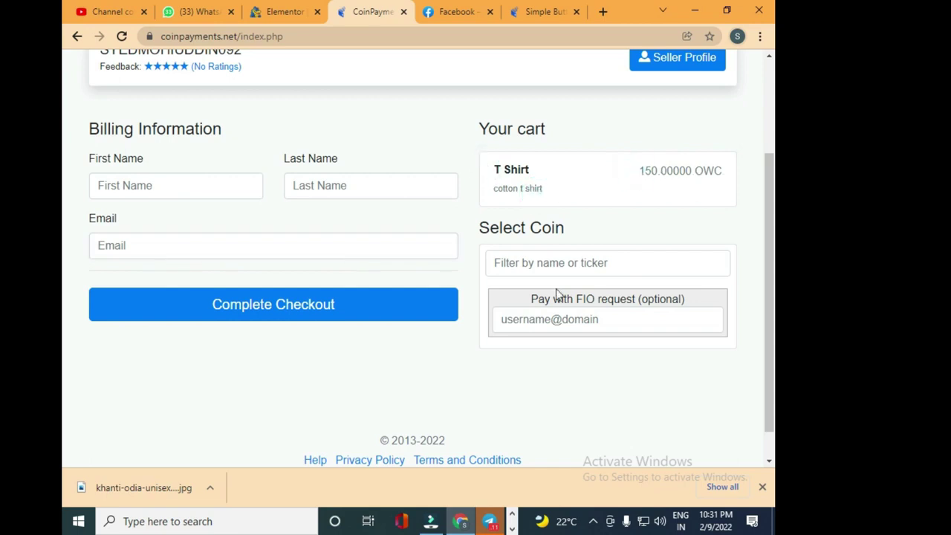
scroll(415, 338, "up", 2)
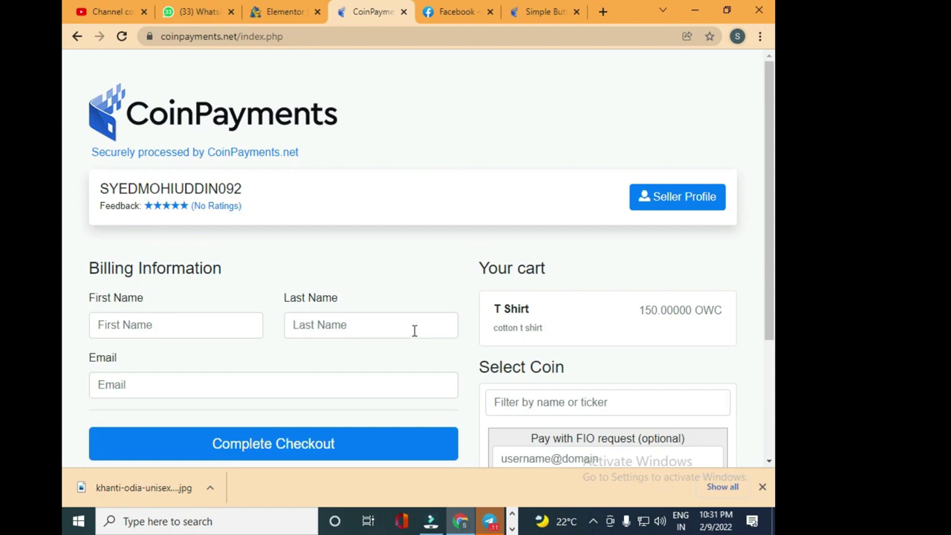
- Review in the Elementor canvas that the crypto button sits below the shirt image
left_click(291, 11)
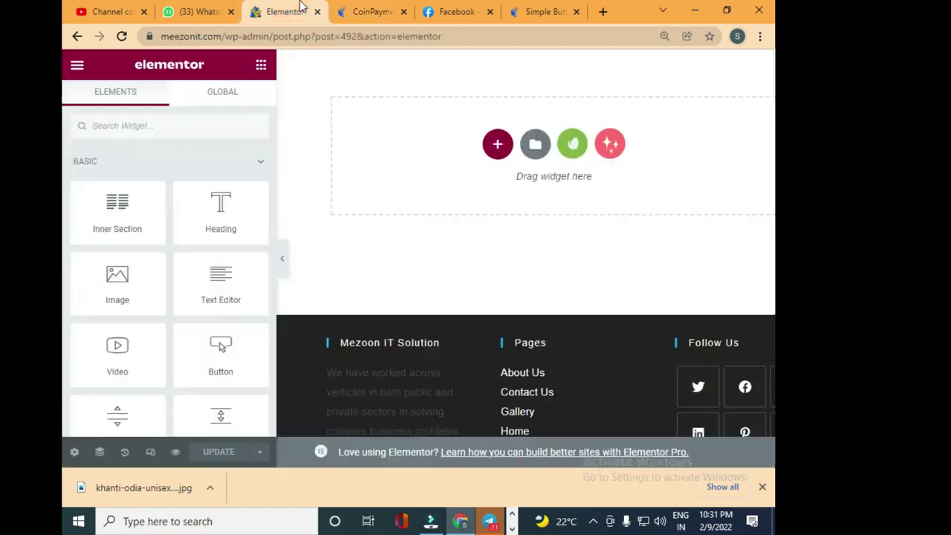
scroll(503, 223, "up", 10)
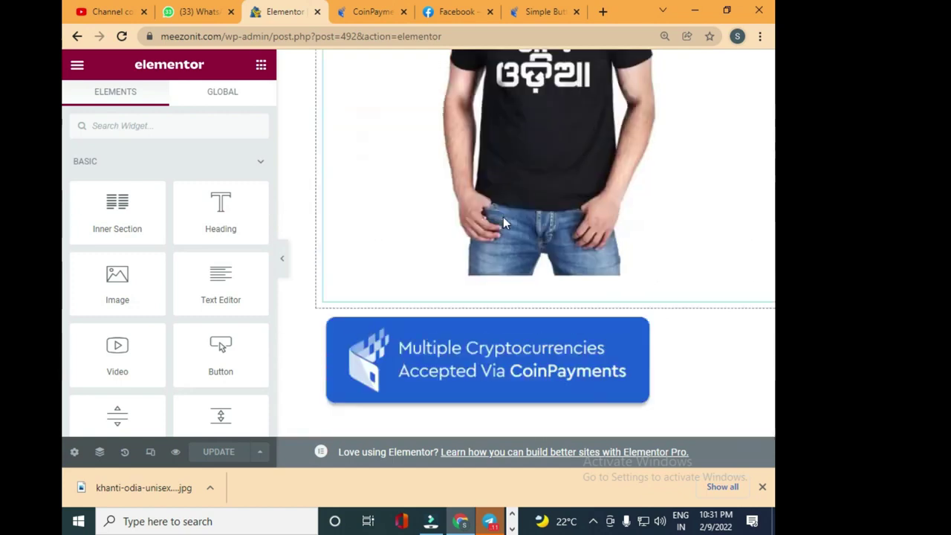
scroll(501, 239, "down", 10)
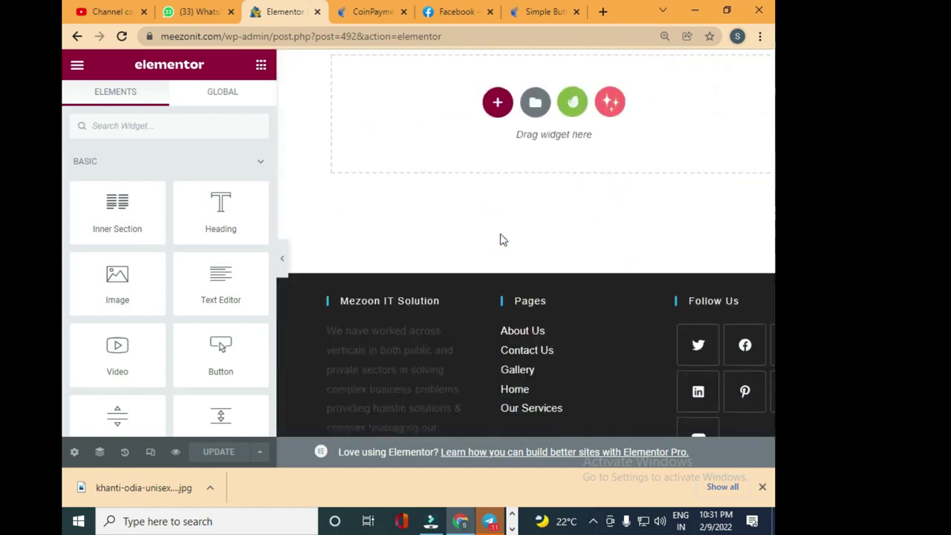
scroll(501, 239, "up", 6)
scroll(501, 239, "down", 2)
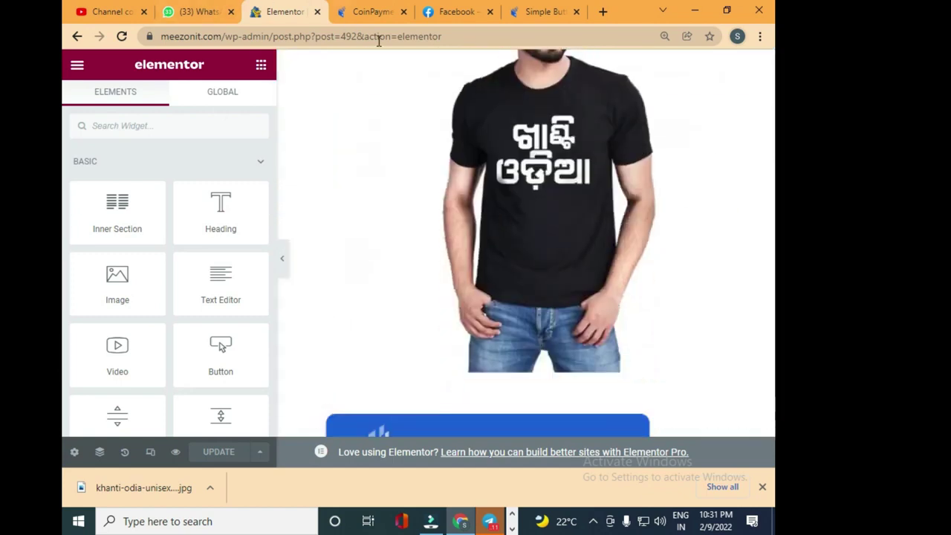
- Return to the CoinPayments Simple Button Maker showing the T Shirt button code
left_click(536, 9)
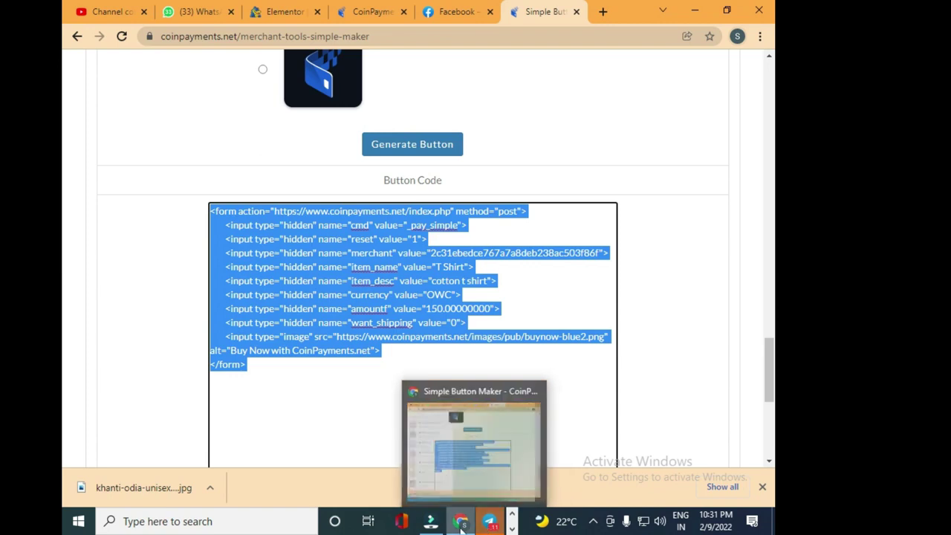
left_click(461, 523)
left_click(461, 523)
left_click(460, 523)
left_click(433, 523)
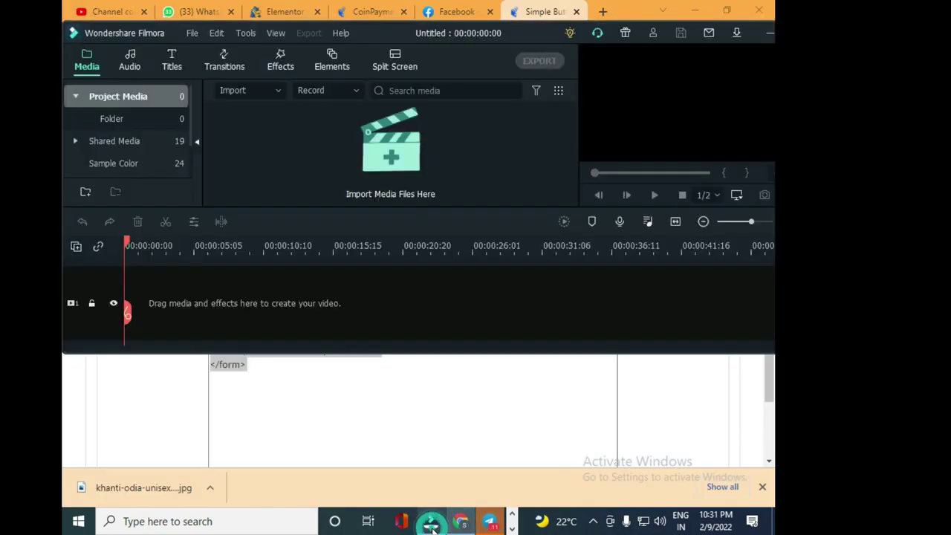
left_click(433, 523)
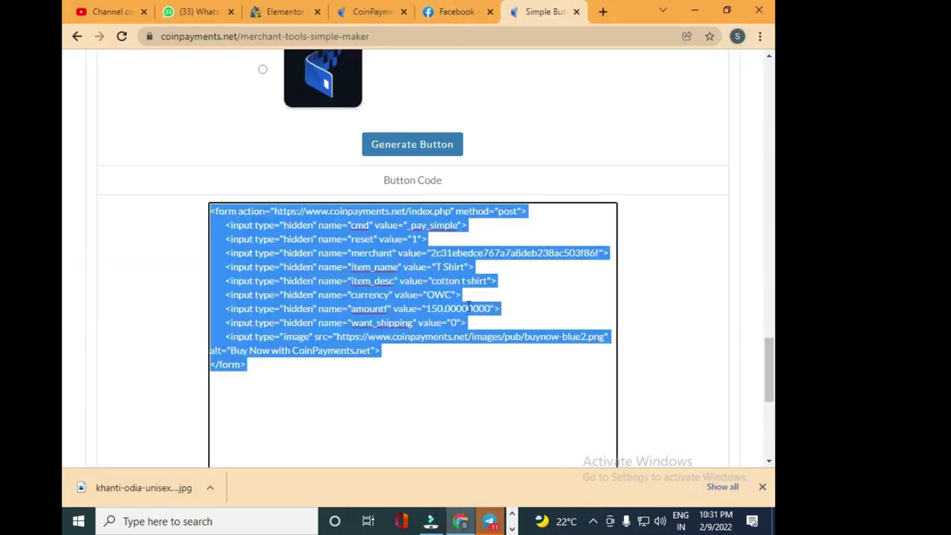